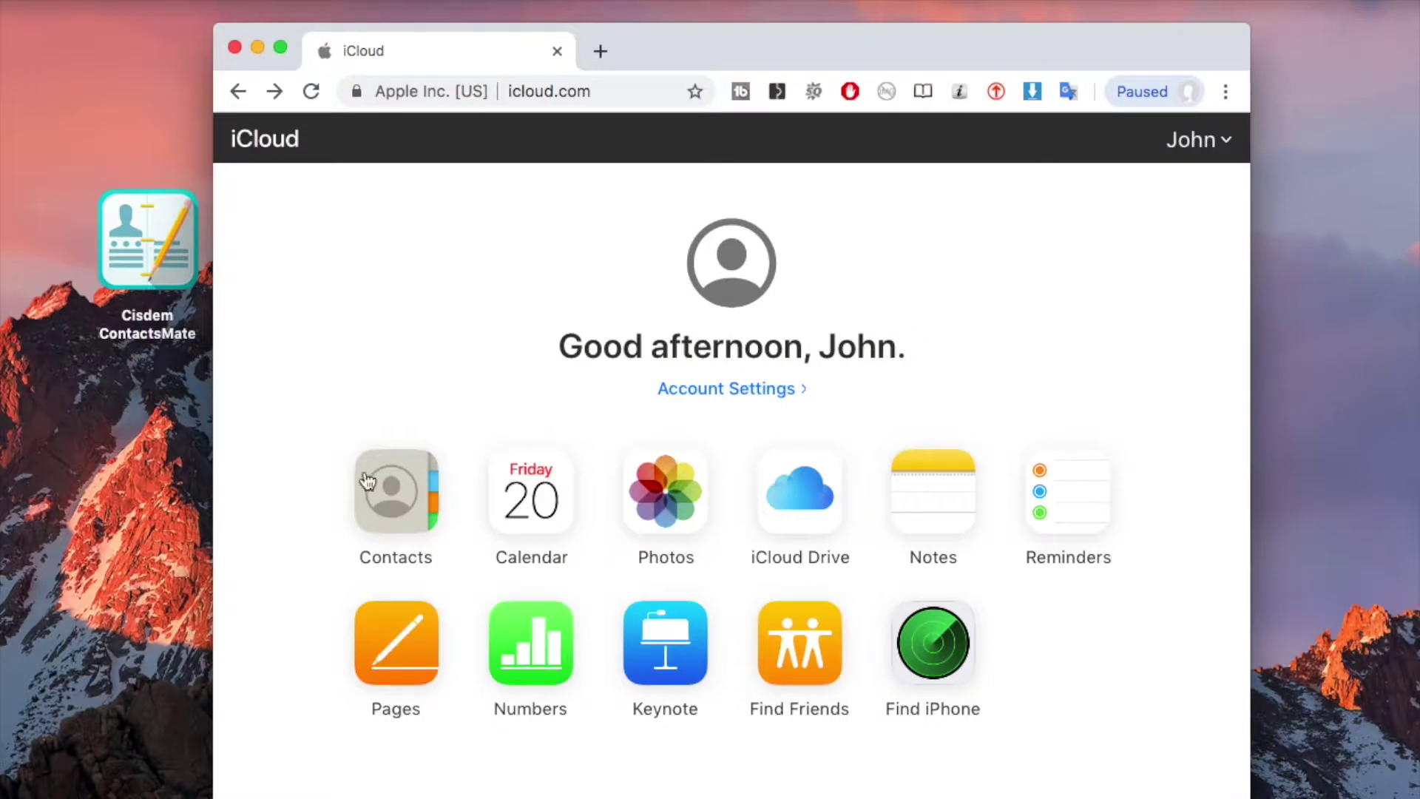
Review the iCloud contact list and its duplicated names, then minimize the Chrome window
{"action": "left_click", "coordinate": [387, 470]}
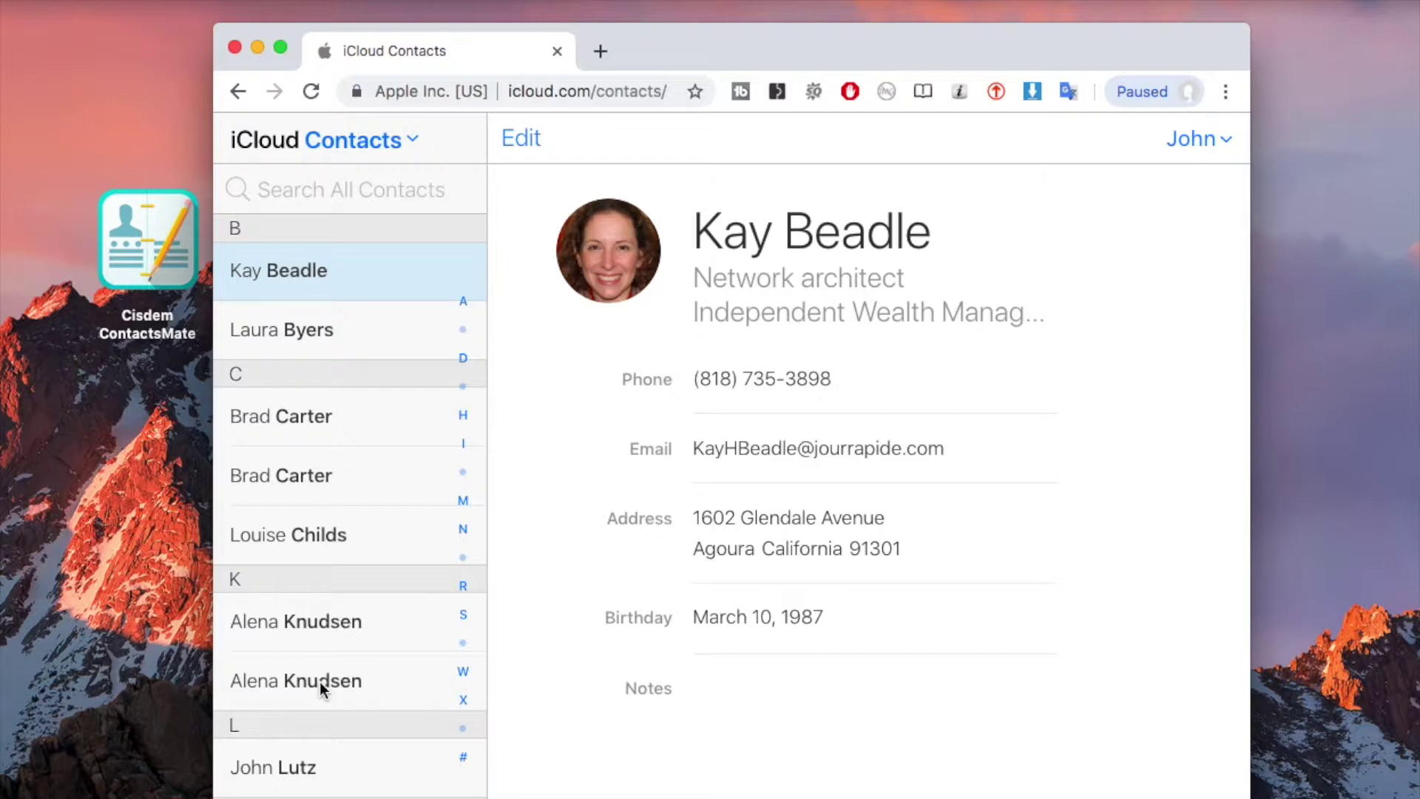
{"action": "scroll", "coordinate": [319, 682], "scroll_direction": "down", "scroll_amount": 6}
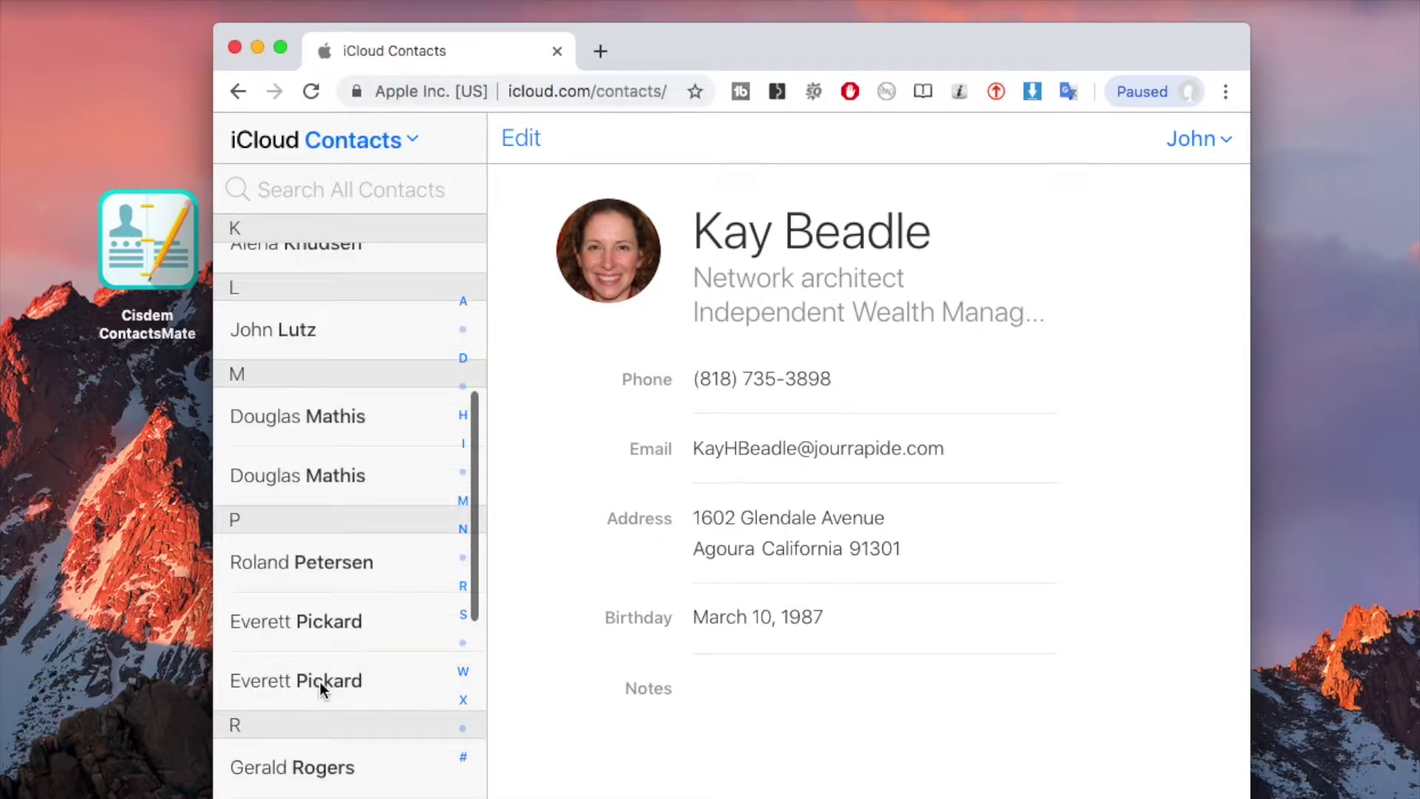
{"action": "left_click", "coordinate": [257, 49]}
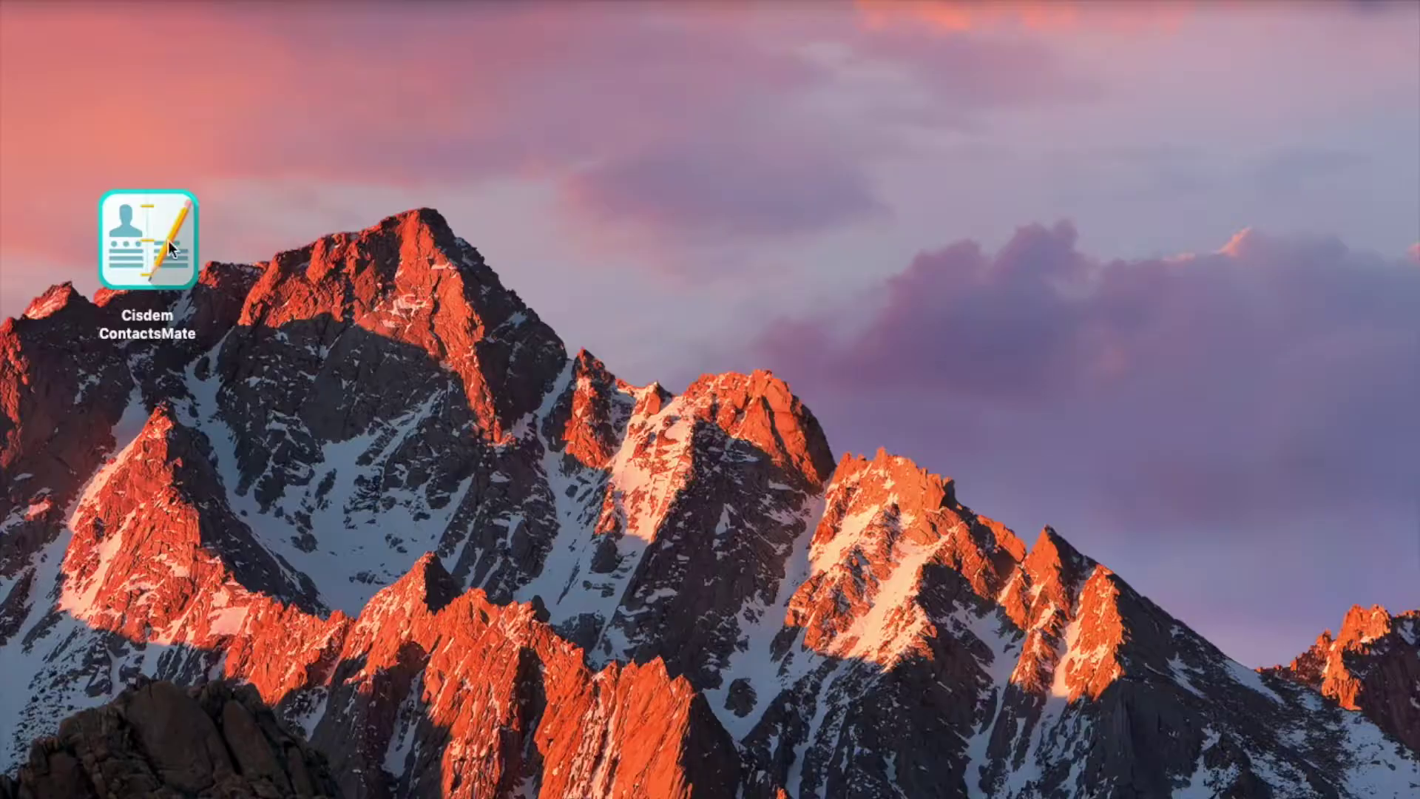
Launch Cisdem ContactsMate and move its window fully on screen, showing 29 On My Mac contacts
{"action": "double_click", "coordinate": [157, 247]}
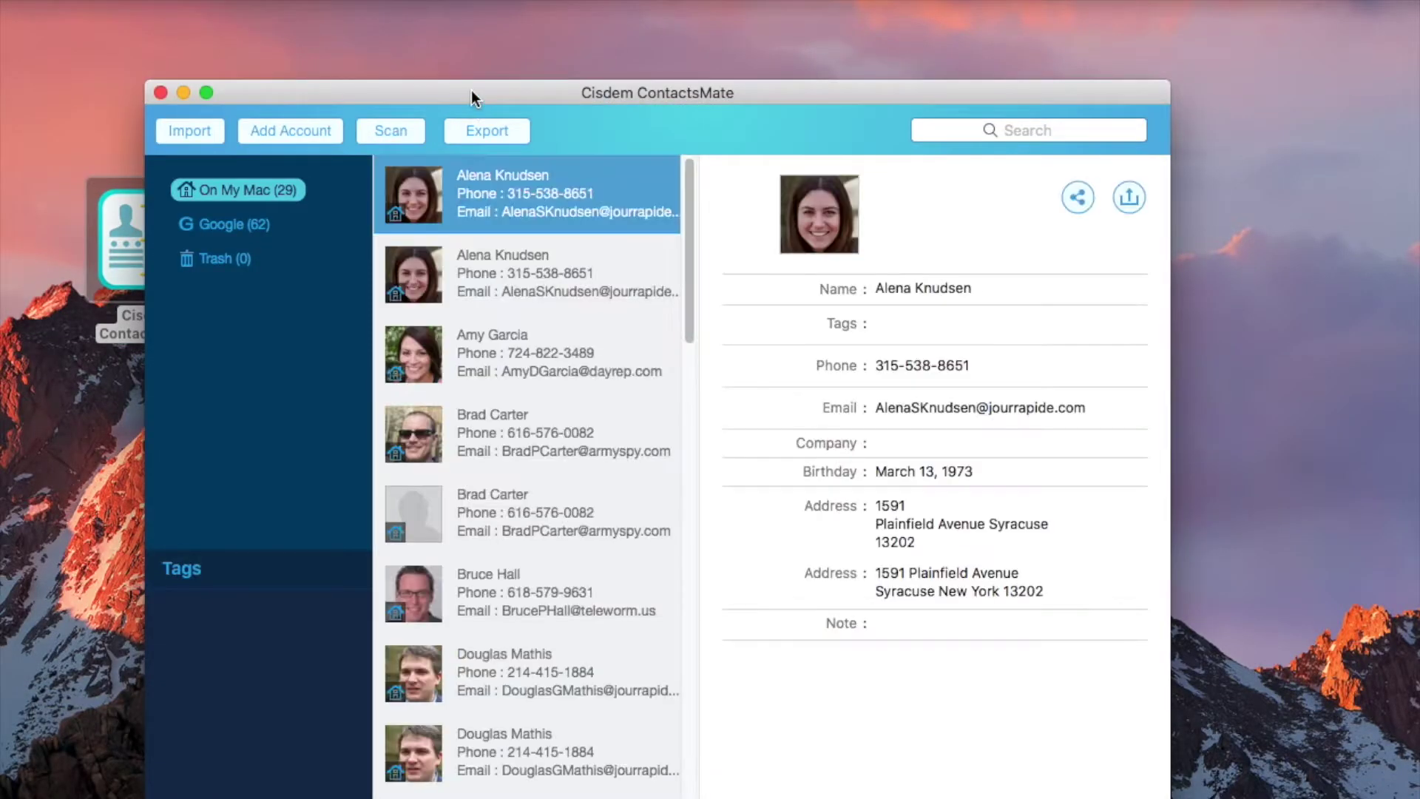
{"action": "left_click_drag", "start_coordinate": [472, 90], "coordinate": [375, 54]}
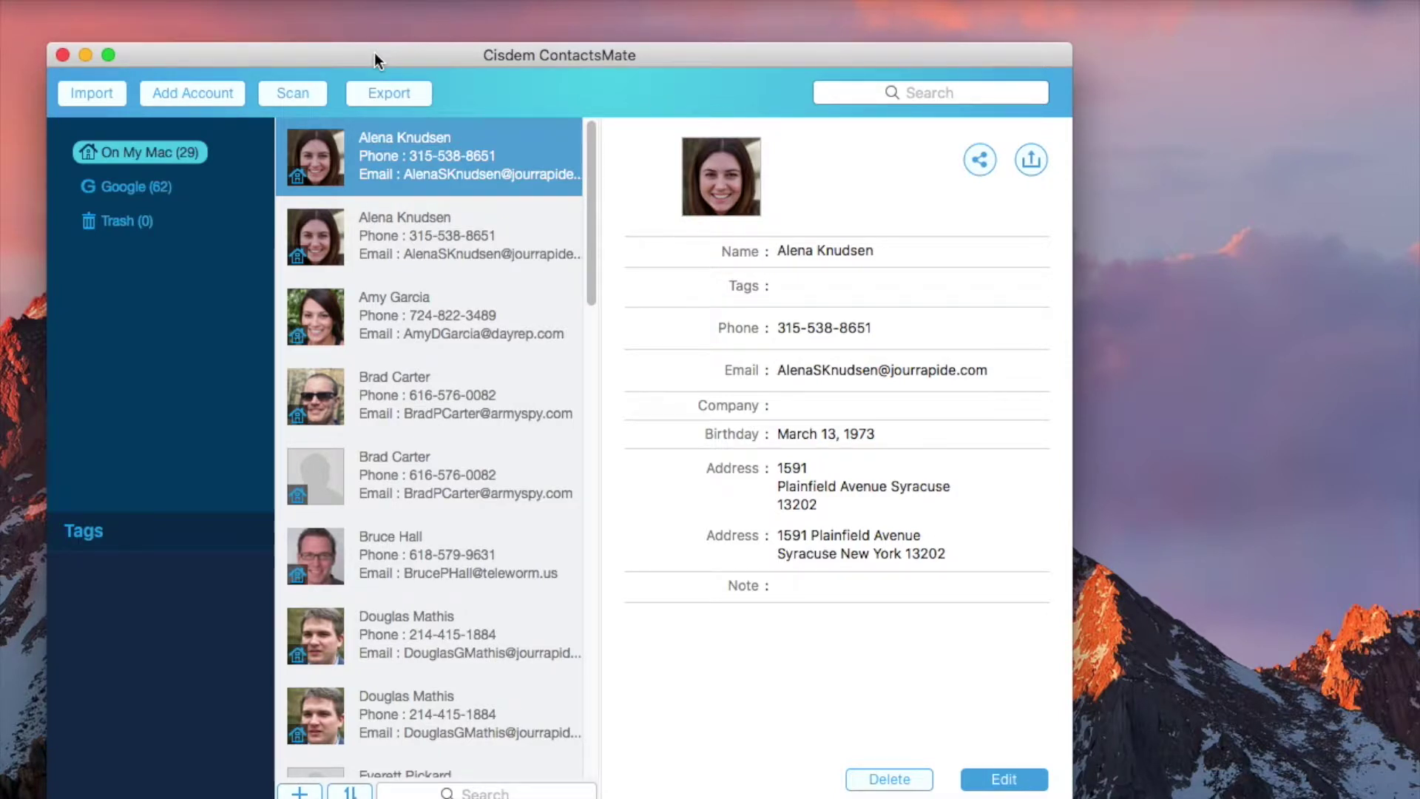
Add an iCloud account in ContactsMate and sign in with the Apple ID
{"action": "left_click", "coordinate": [222, 97]}
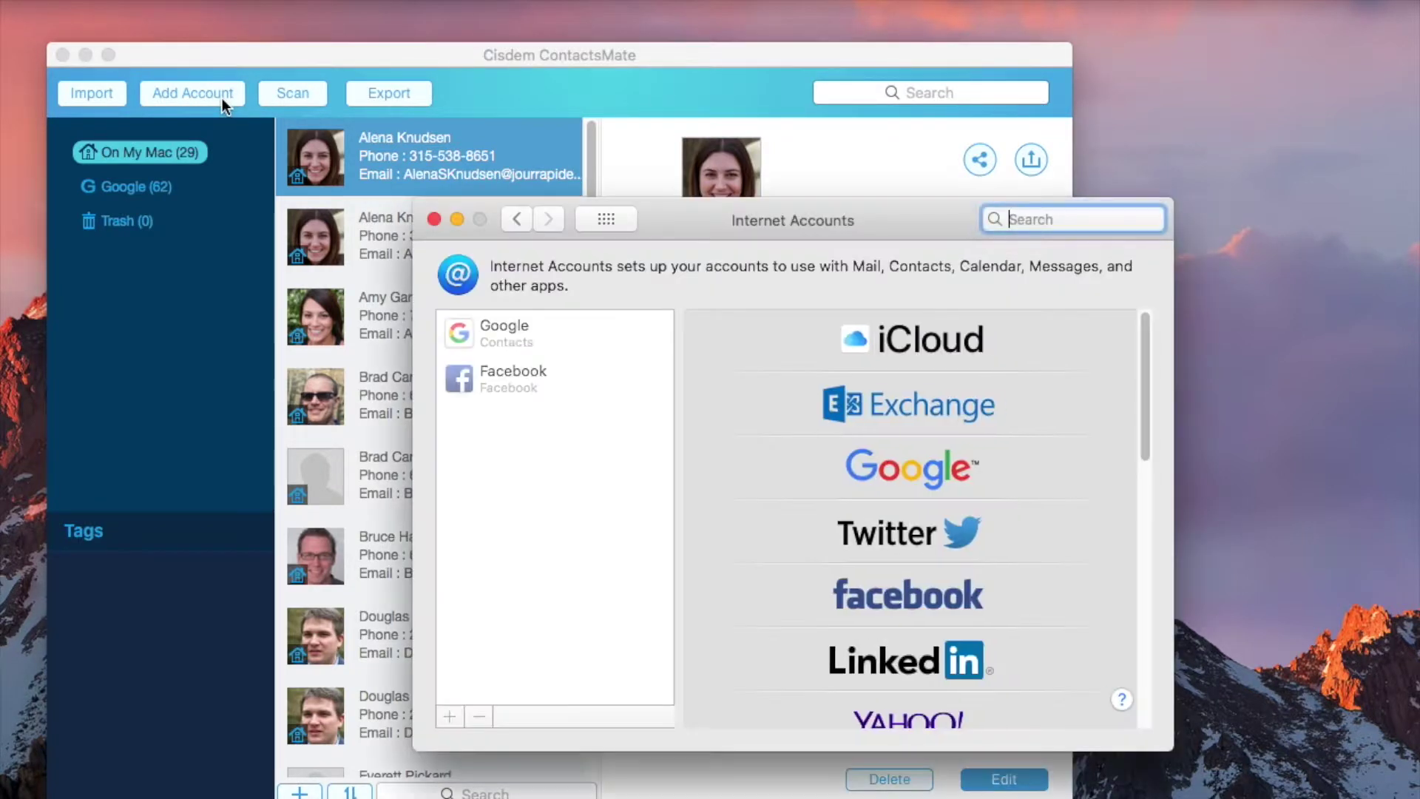
{"action": "left_click", "coordinate": [933, 358]}
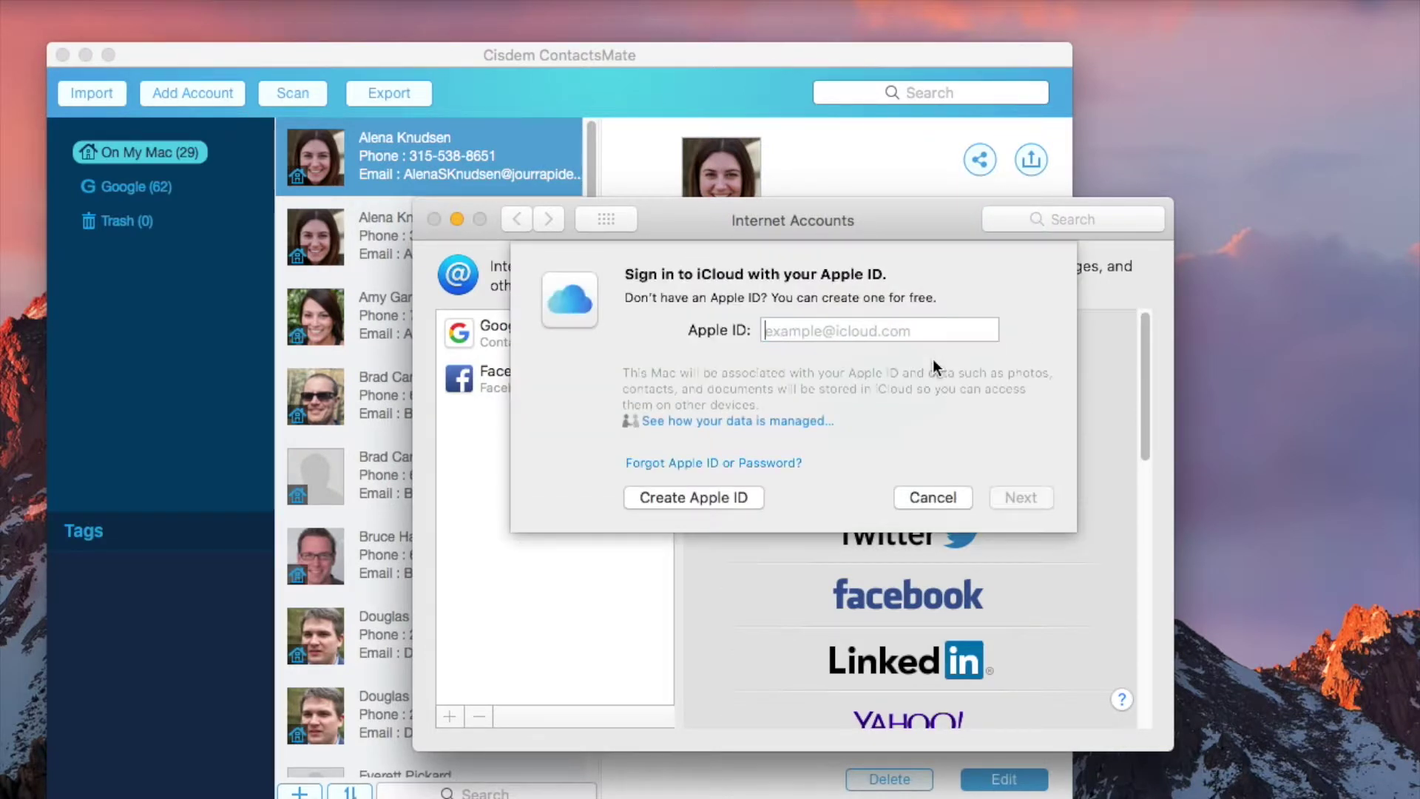
{"action": "key", "text": "Return"}
{"action": "left_click", "coordinate": [1025, 534]}
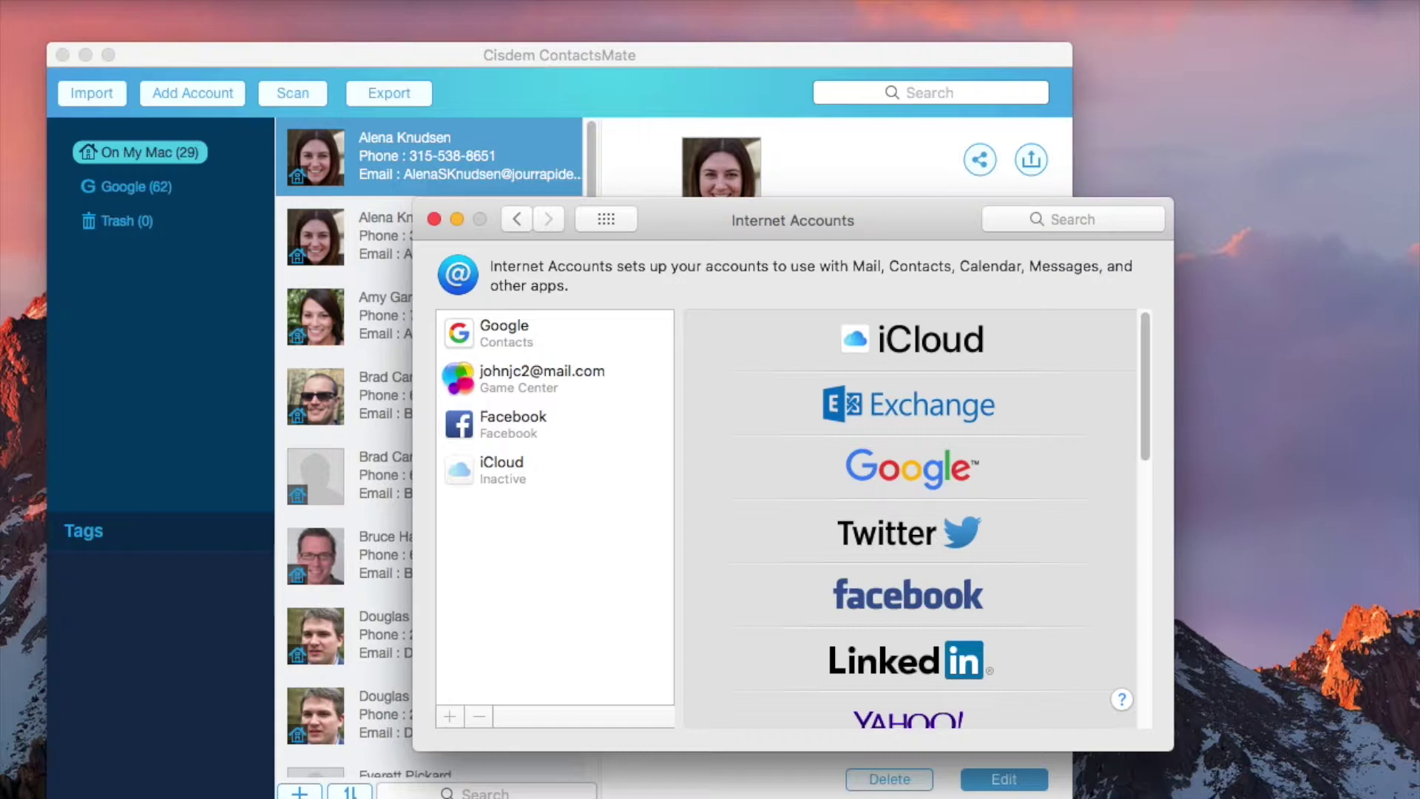
Turn on iCloud Contacts syncing, declining Safari merge, Find My Mac location and iCloud Keychain
{"action": "left_click", "coordinate": [555, 469]}
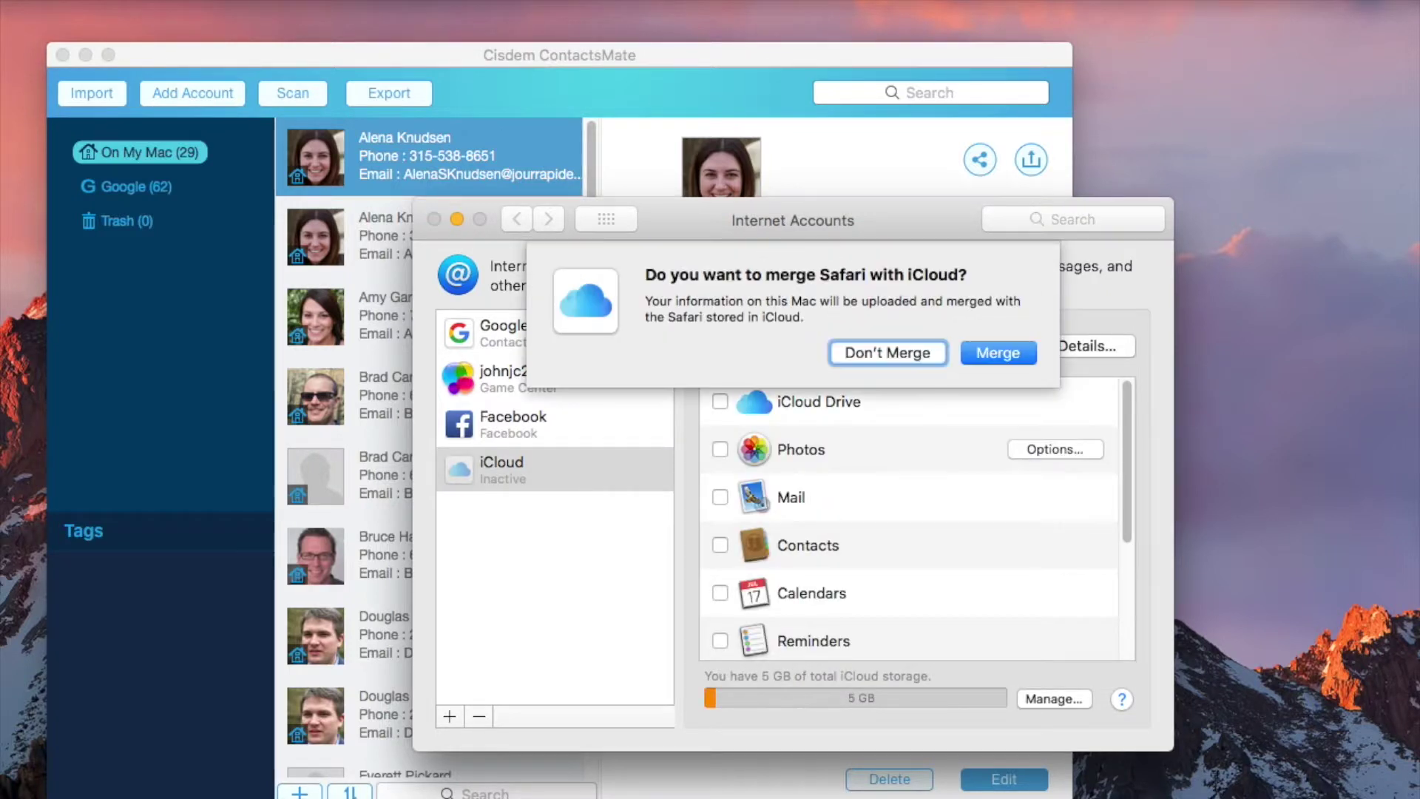
{"action": "left_click", "coordinate": [881, 352]}
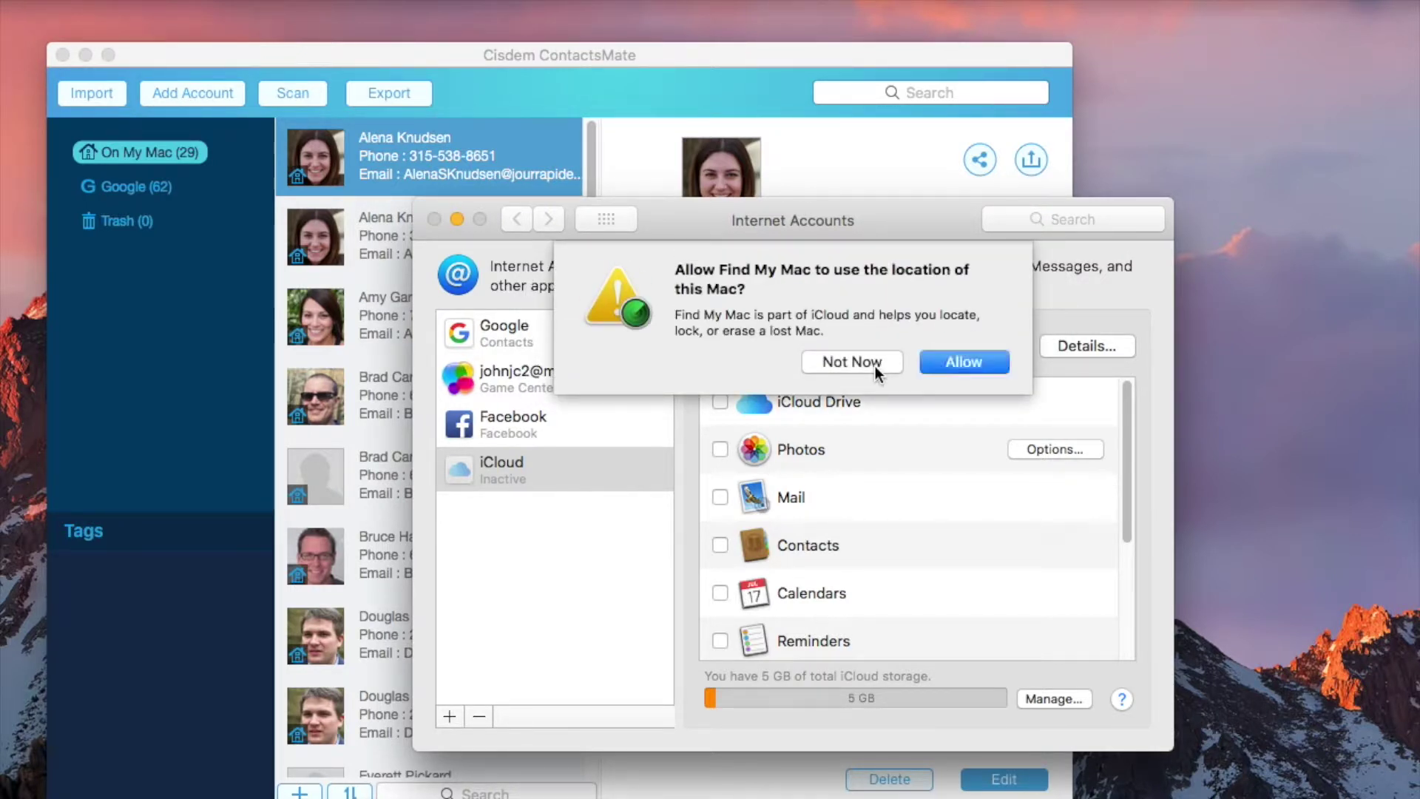
{"action": "left_click", "coordinate": [876, 367]}
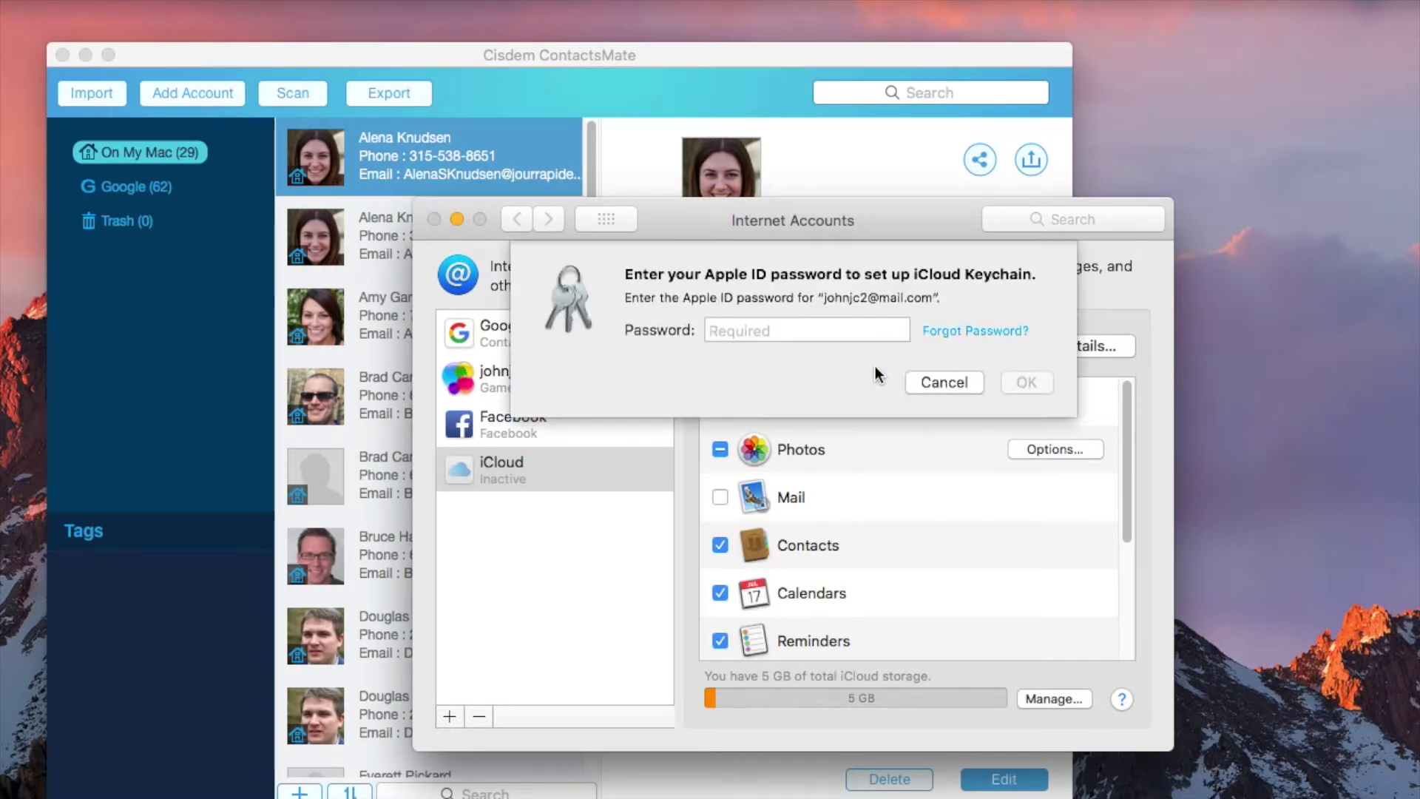
{"action": "left_click", "coordinate": [925, 386]}
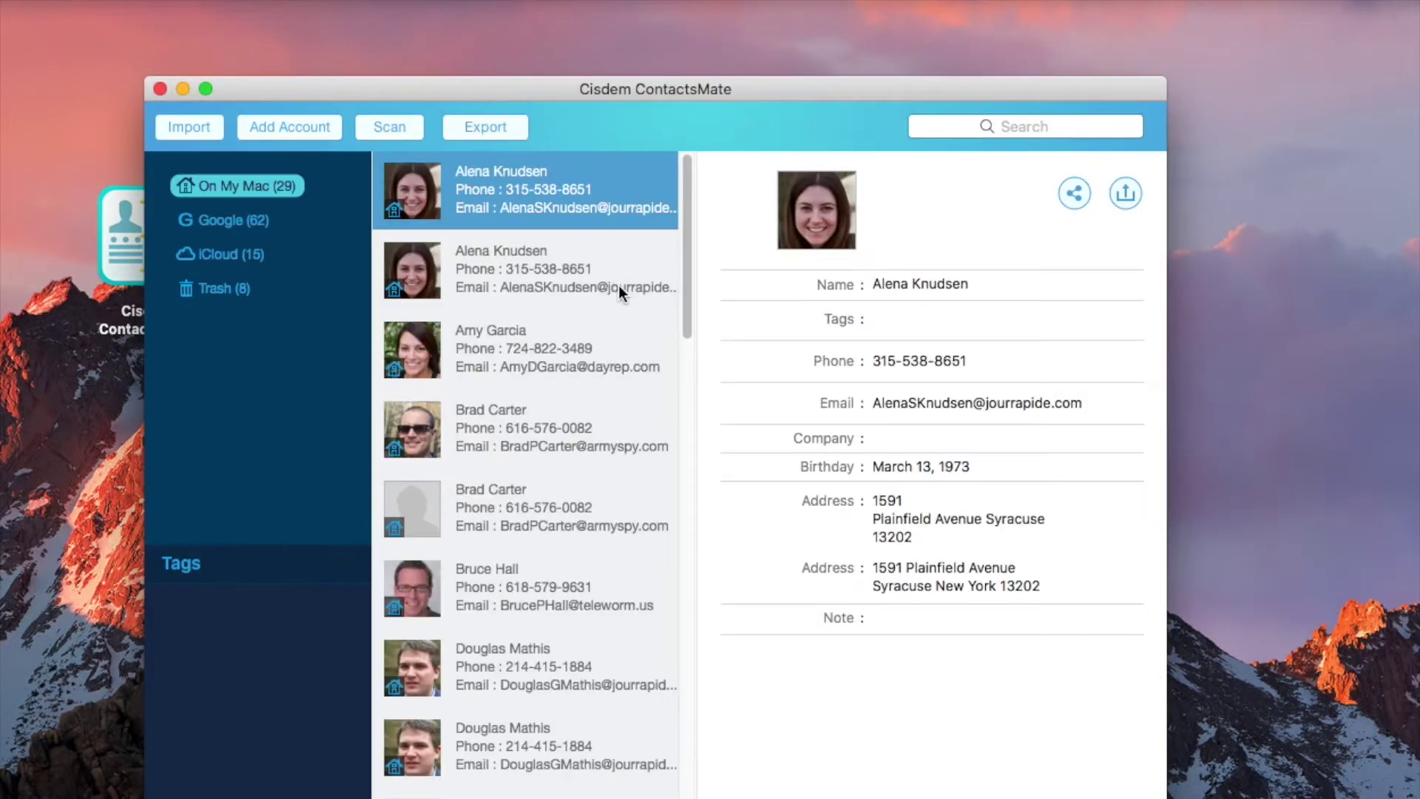
Scan the iCloud (15) contacts to list duplicate names, emails and phone numbers in Conflict Resolution
{"action": "left_click_drag", "start_coordinate": [369, 102], "coordinate": [269, 61]}
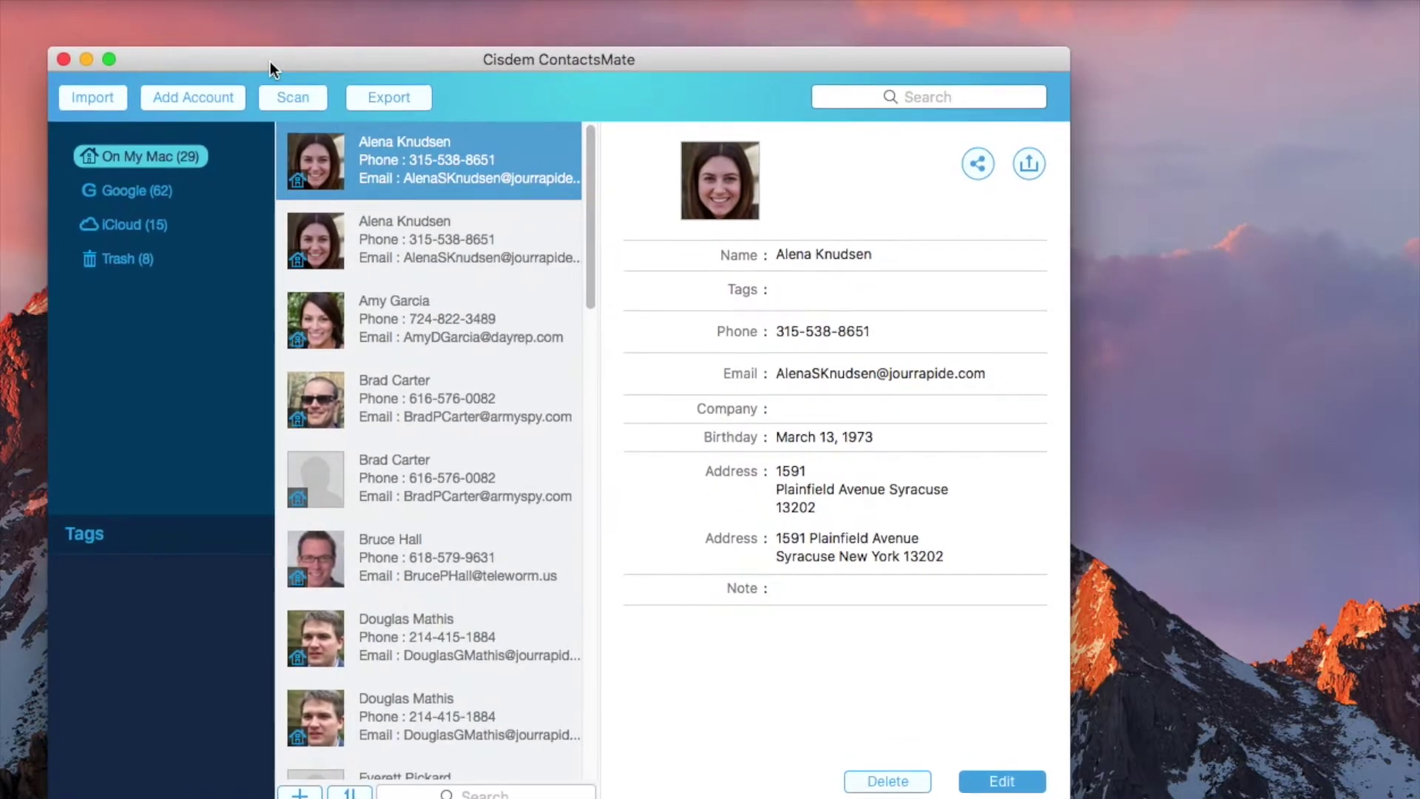
{"action": "left_click", "coordinate": [150, 223]}
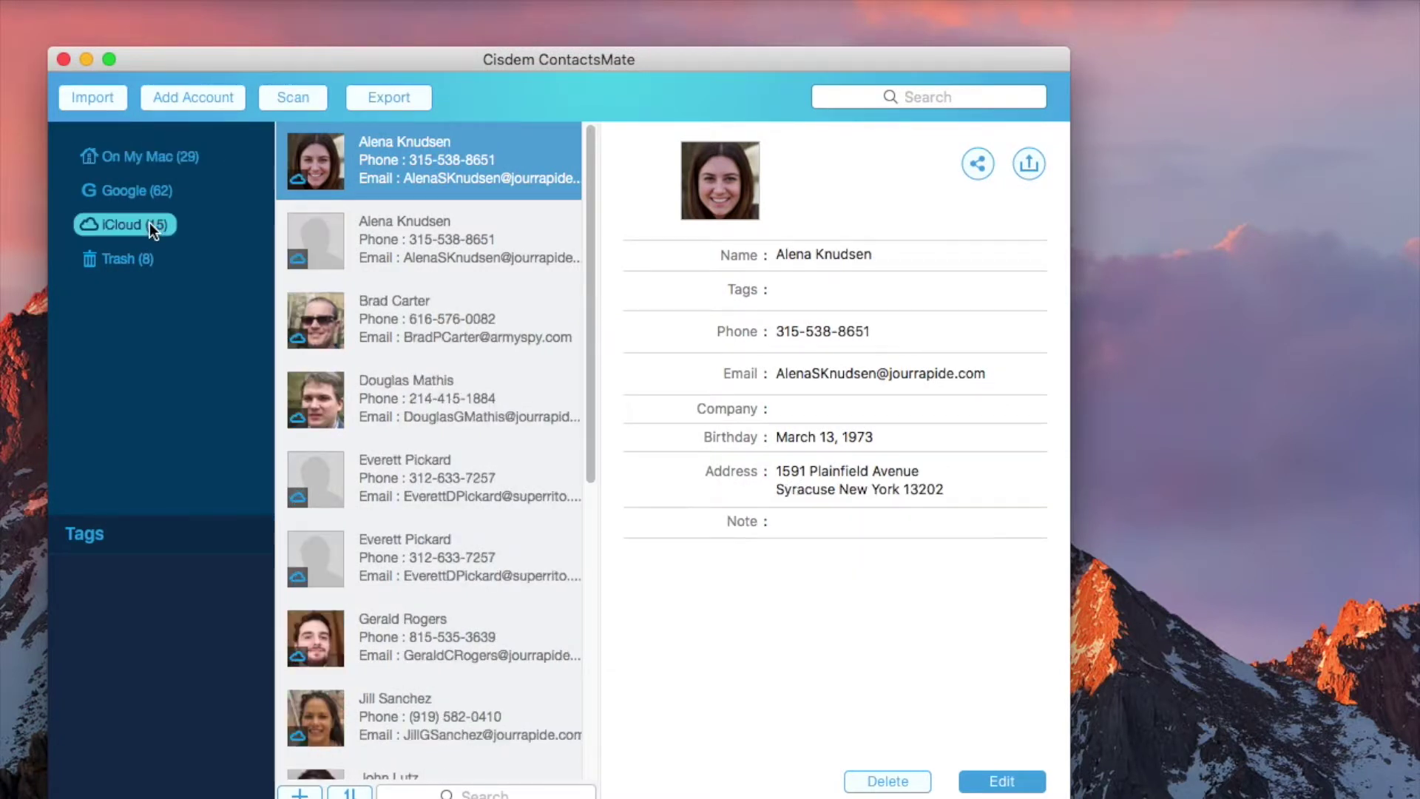
{"action": "left_click", "coordinate": [293, 97]}
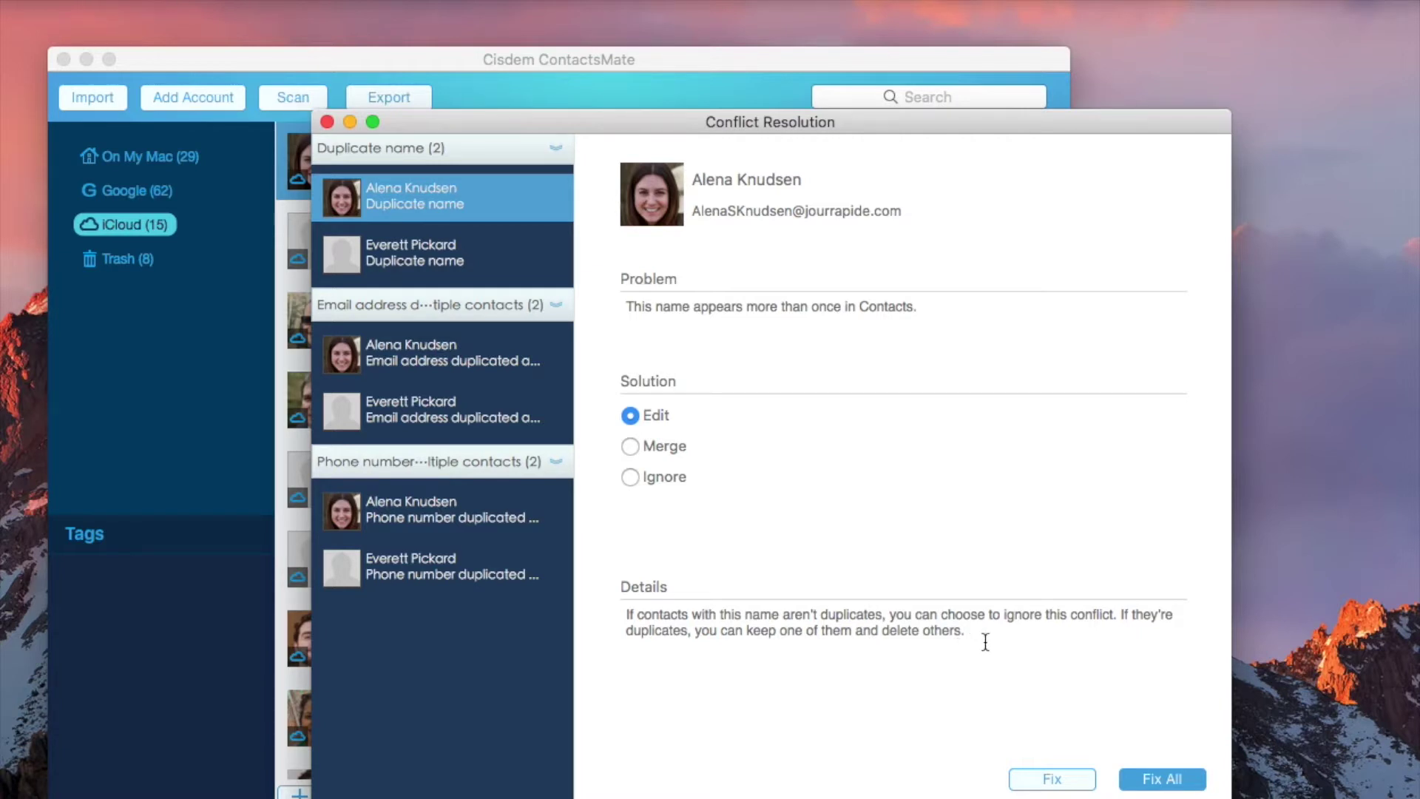
{"action": "left_click", "coordinate": [631, 447]}
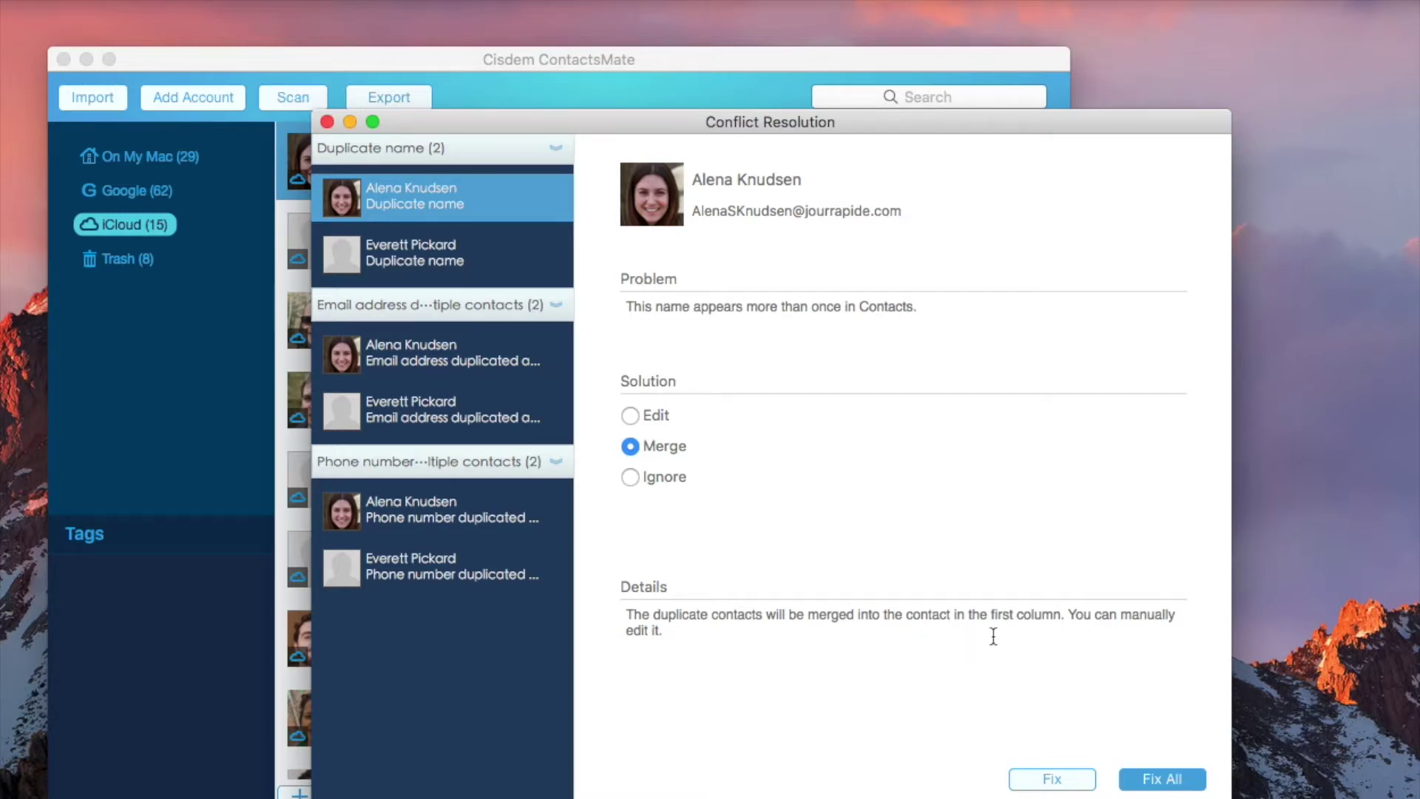
{"action": "left_click", "coordinate": [630, 477]}
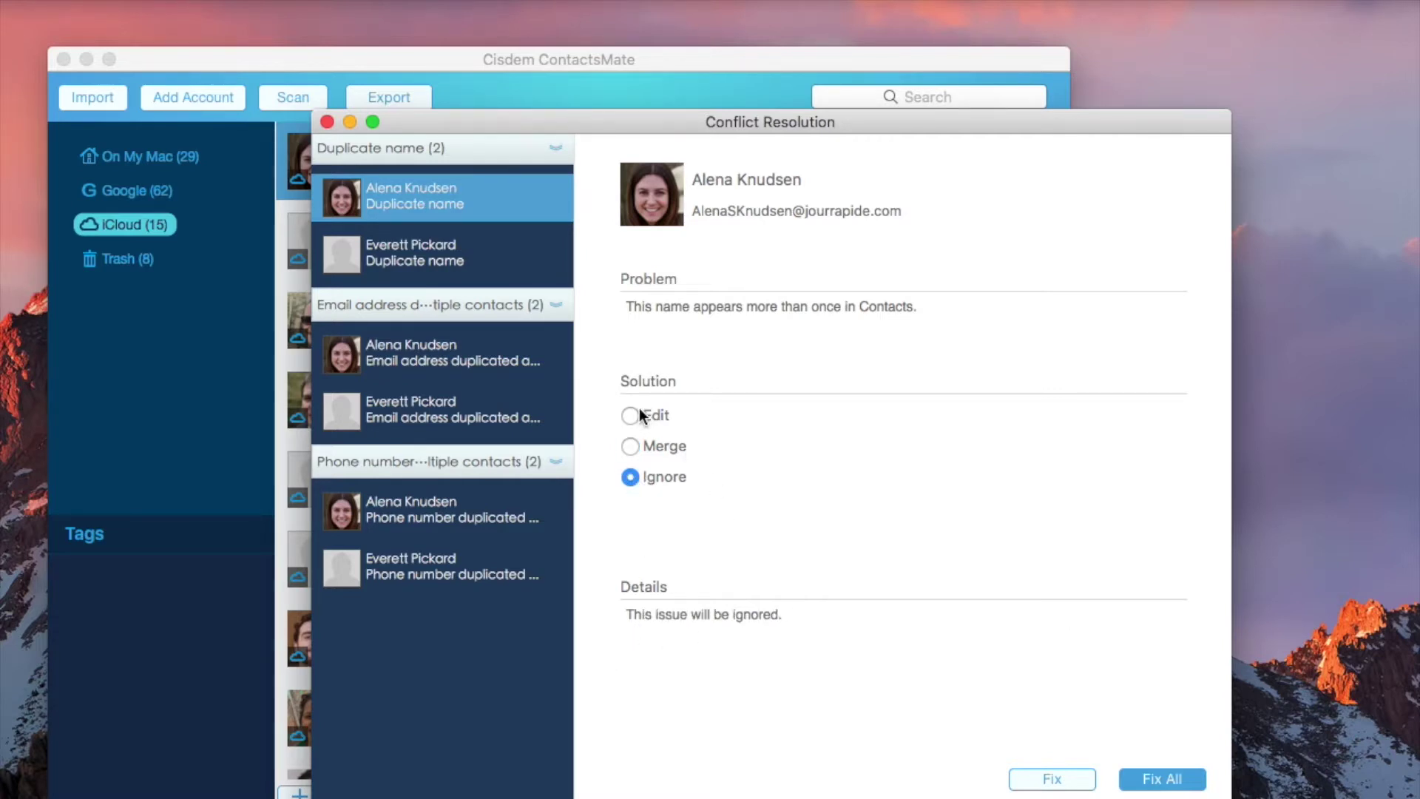
{"action": "left_click", "coordinate": [632, 446]}
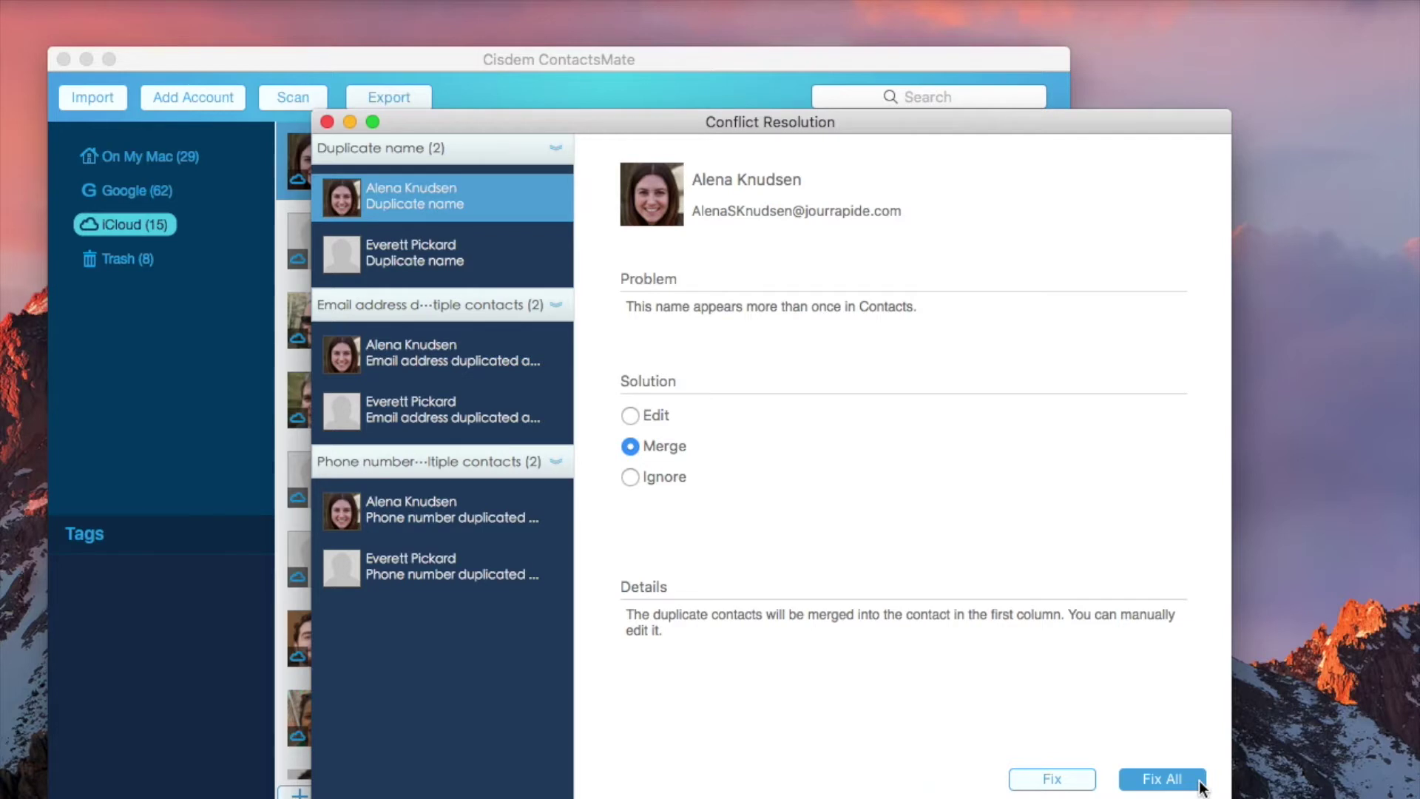
{"action": "left_click", "coordinate": [1198, 782]}
{"action": "left_click", "coordinate": [1086, 771]}
{"action": "left_click", "coordinate": [1086, 770]}
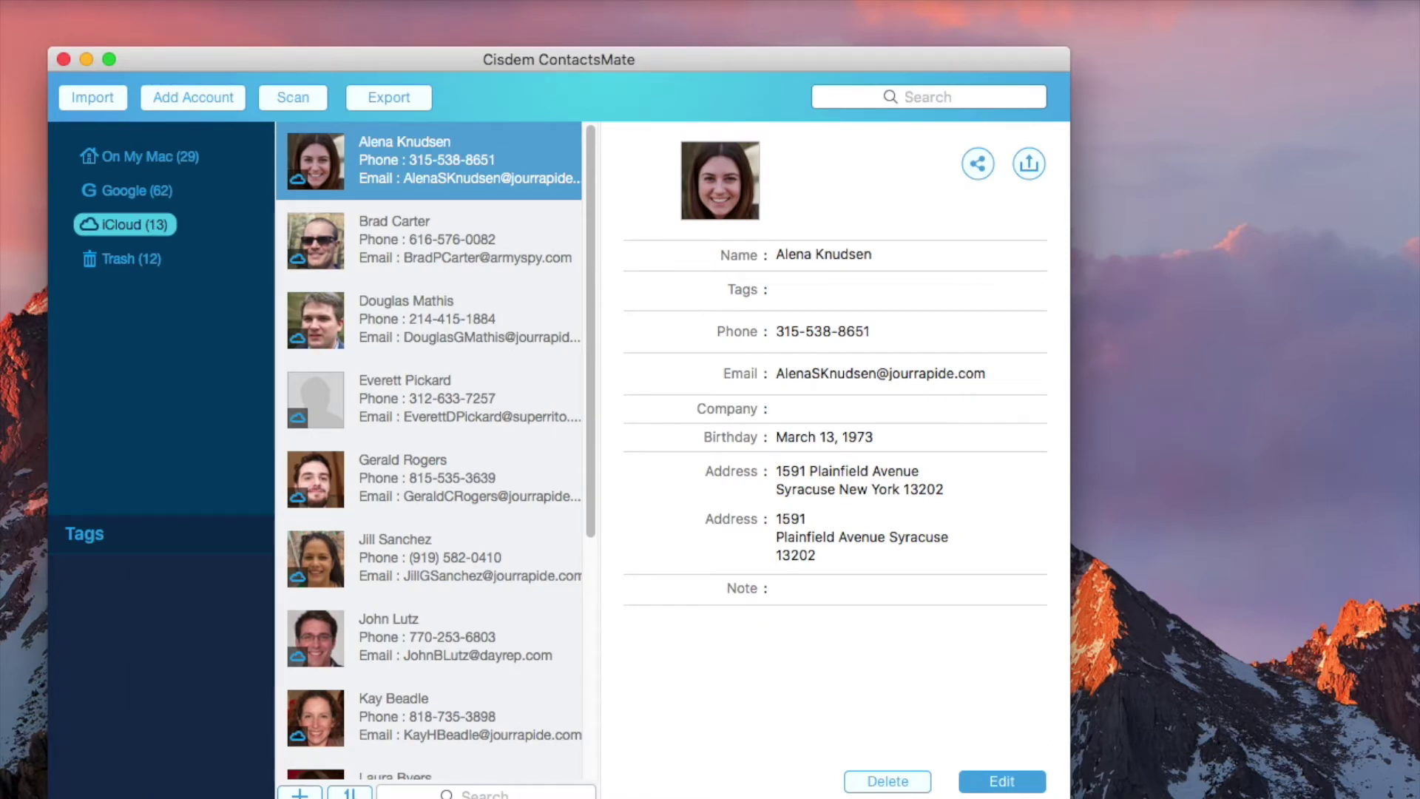
Rescan to confirm no conflicts remain, then switch to the iCloud Contacts browser window
{"action": "left_click", "coordinate": [285, 89]}
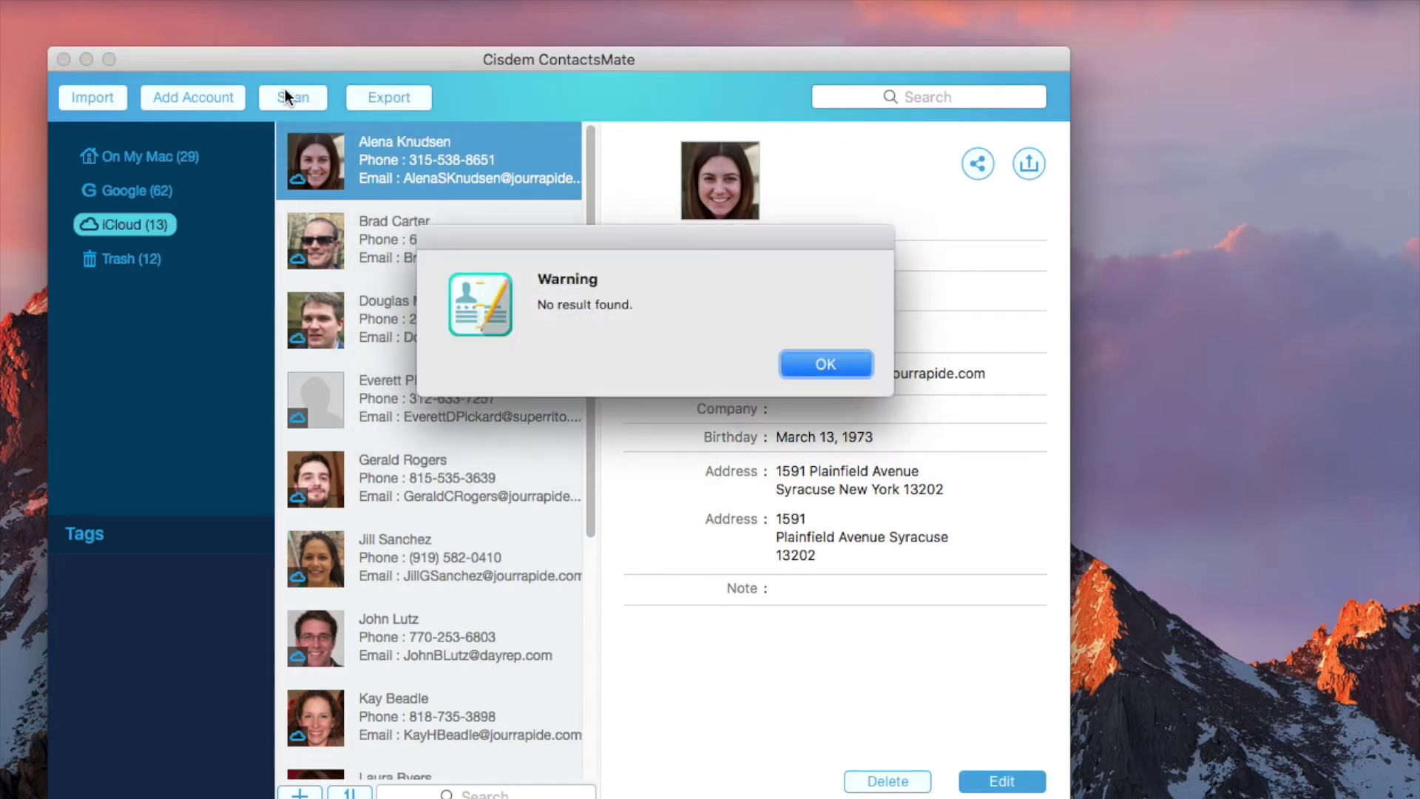
{"action": "left_click", "coordinate": [808, 367]}
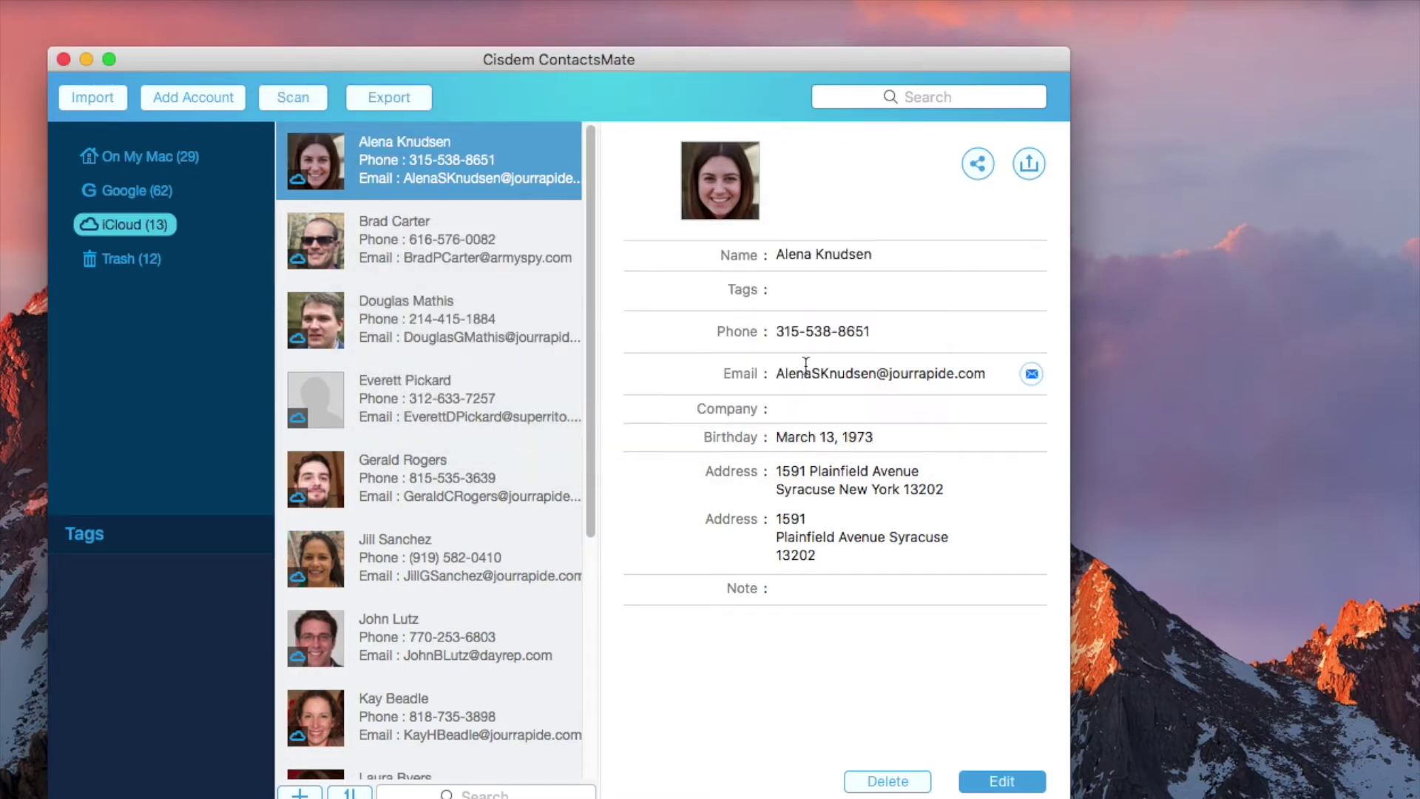
{"action": "key", "text": "super+Tab"}
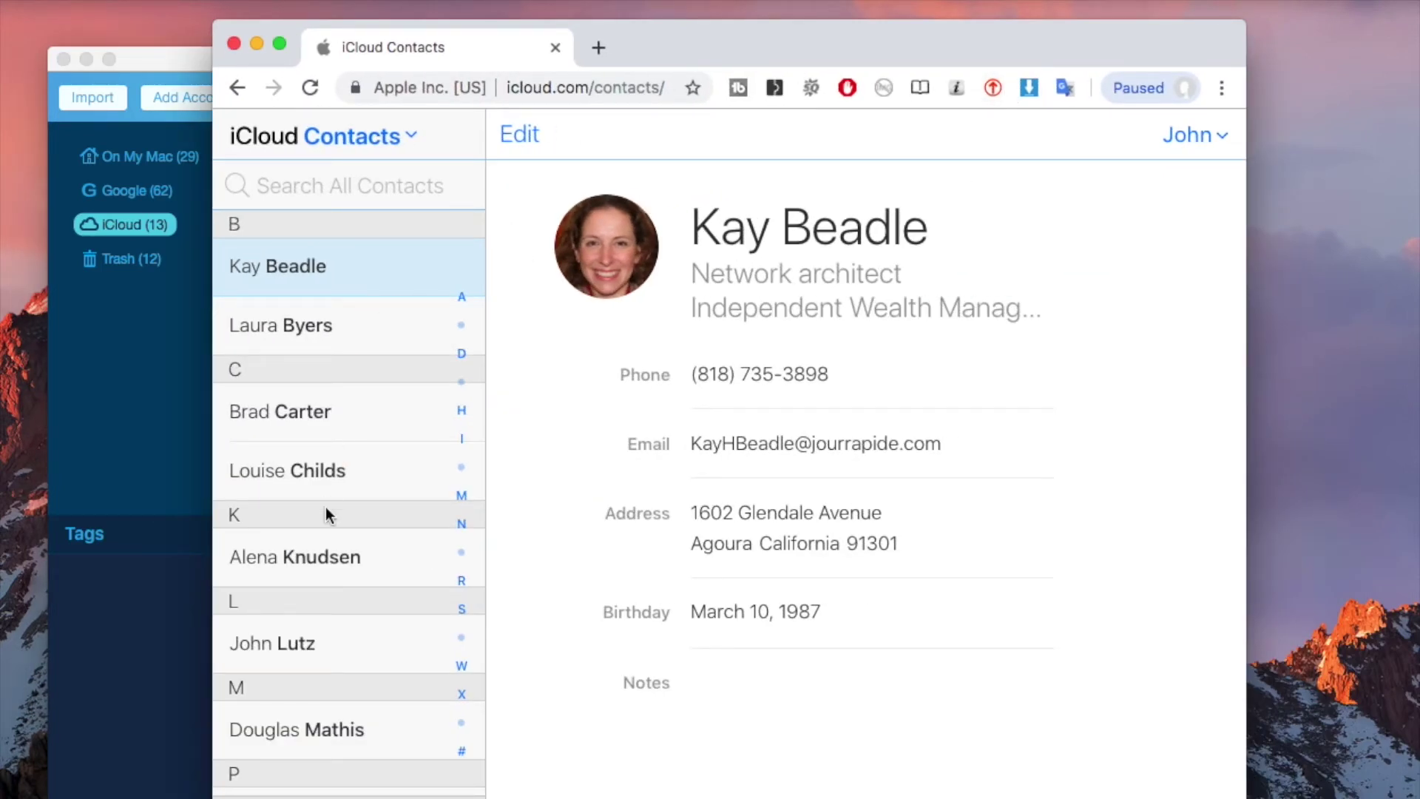
Scroll the iCloud contact list to confirm each name appears once, then minimize Chrome
{"action": "scroll", "coordinate": [326, 507], "scroll_direction": "down", "scroll_amount": 3}
{"action": "scroll", "coordinate": [325, 508], "scroll_direction": "down", "scroll_amount": 2}
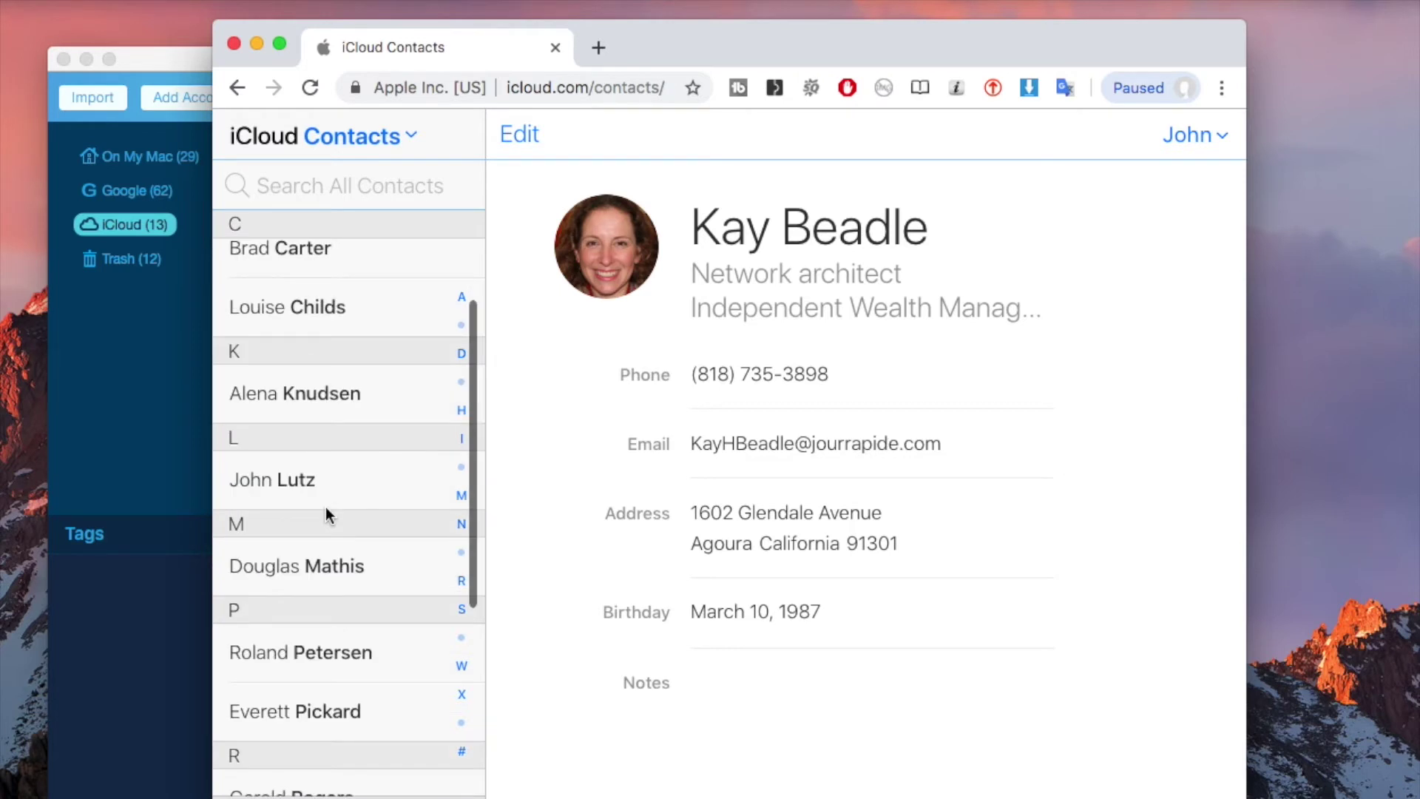
{"action": "scroll", "coordinate": [326, 509], "scroll_direction": "down", "scroll_amount": 1}
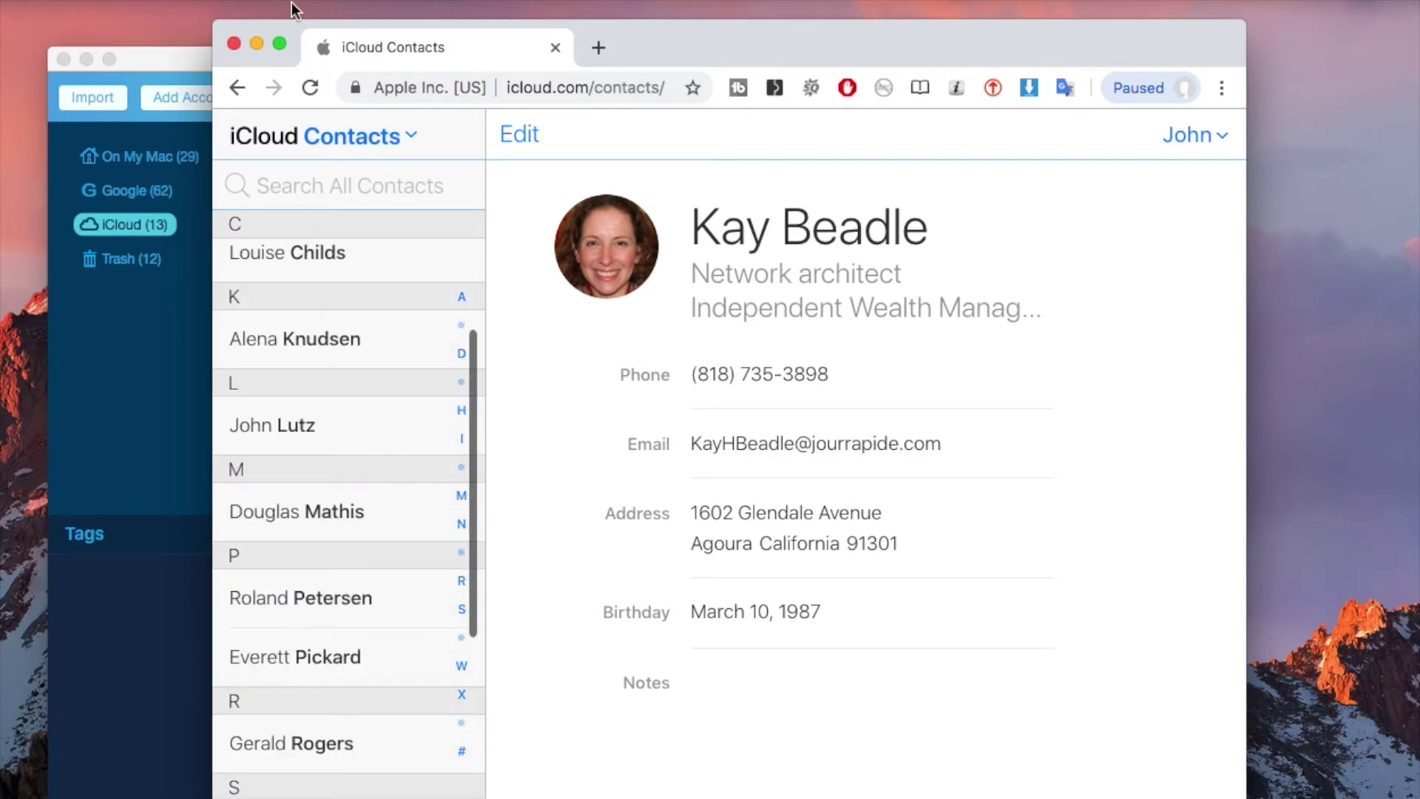
{"action": "left_click", "coordinate": [256, 44]}
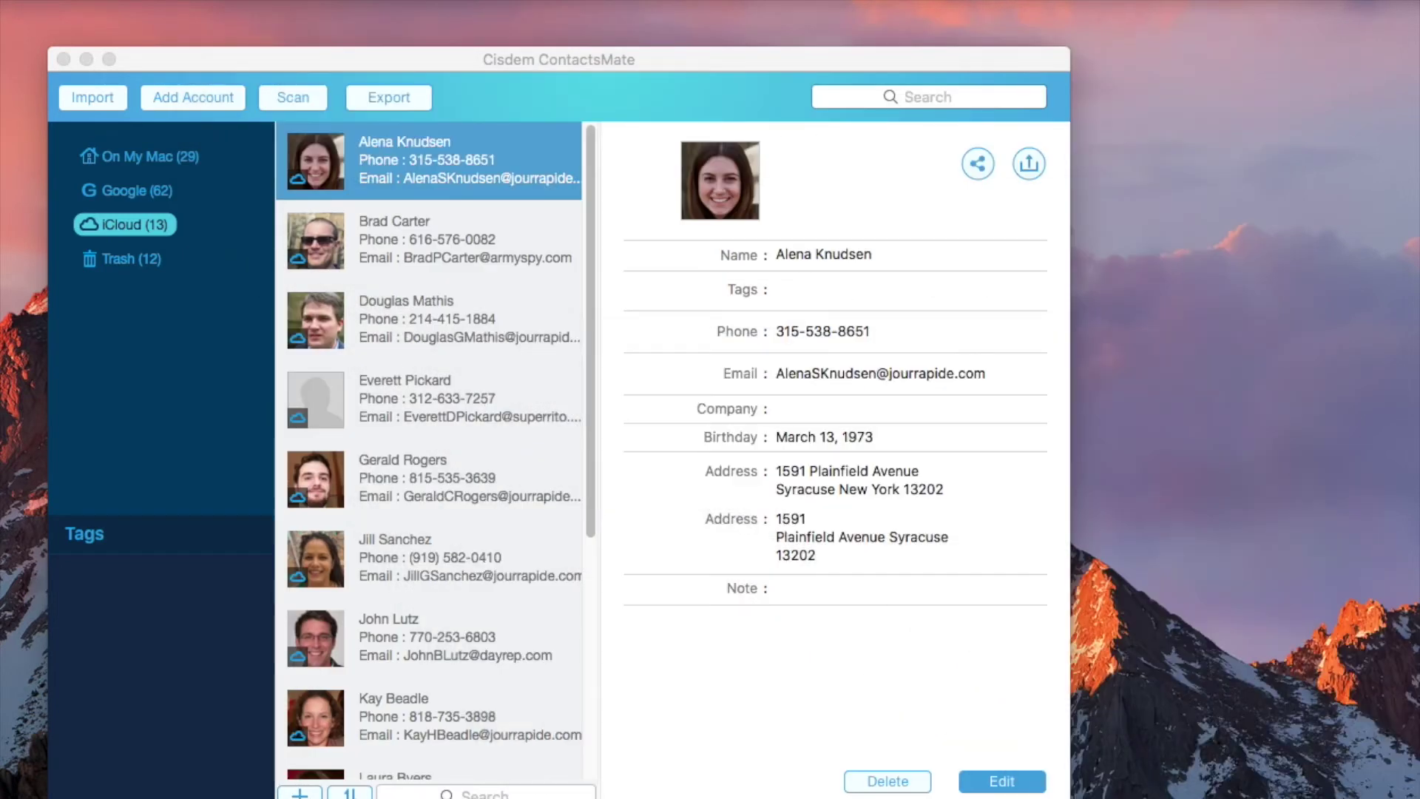
In Conflicts preferences, clear all conflict types, then check Duplicate name and Exact Duplicate Contacts
{"action": "left_click", "coordinate": [158, 57]}
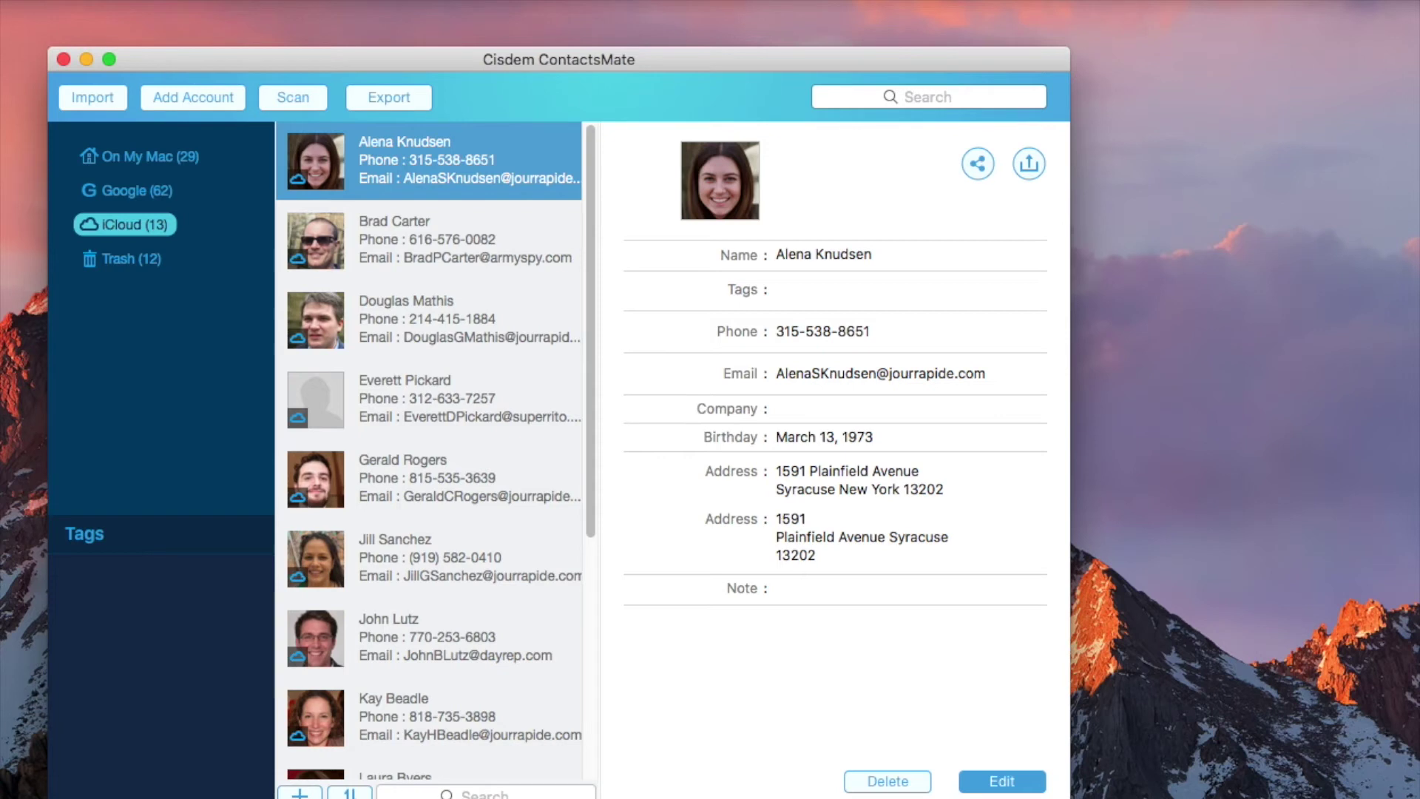
{"action": "key", "text": "super+comma"}
{"action": "left_click_drag", "start_coordinate": [491, 186], "coordinate": [486, 142]}
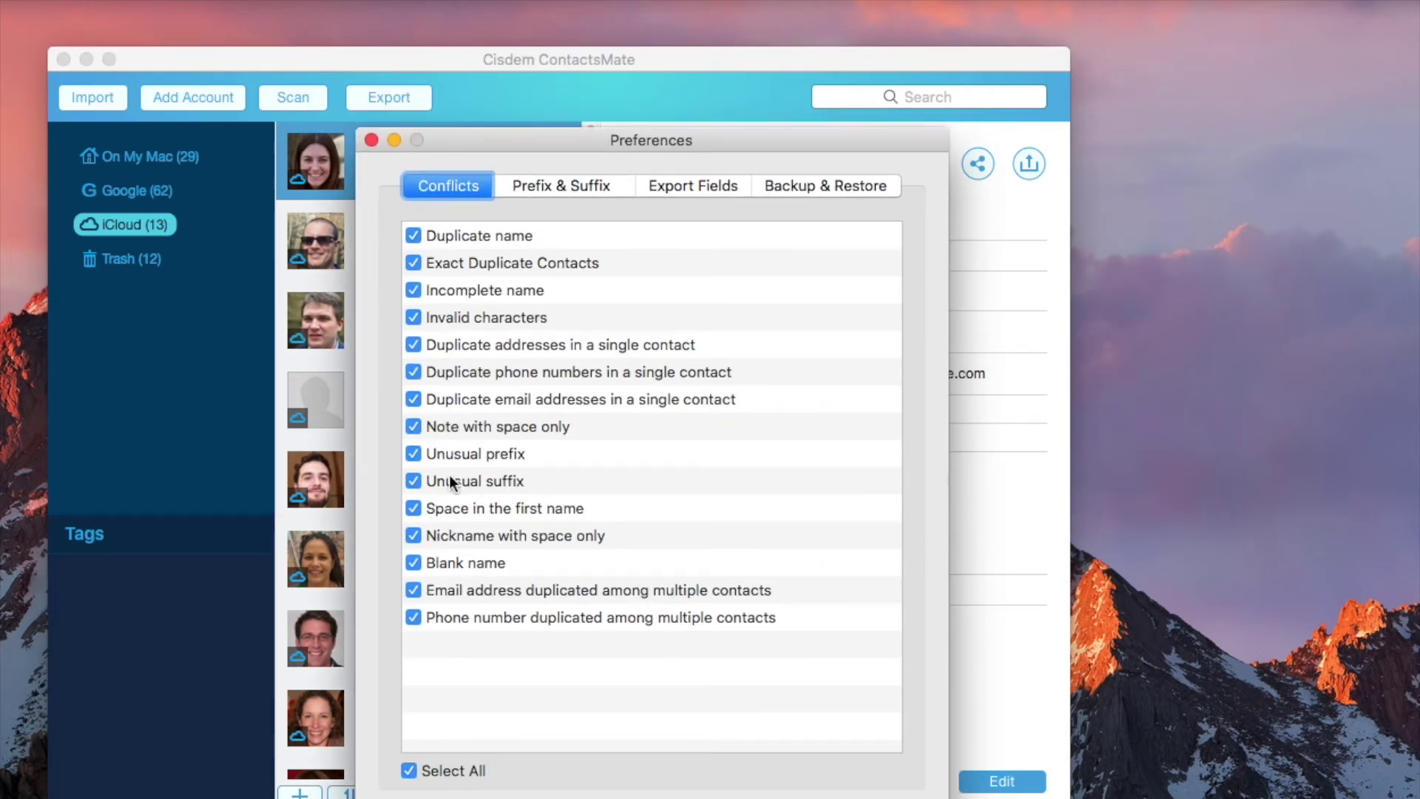
{"action": "left_click", "coordinate": [409, 770]}
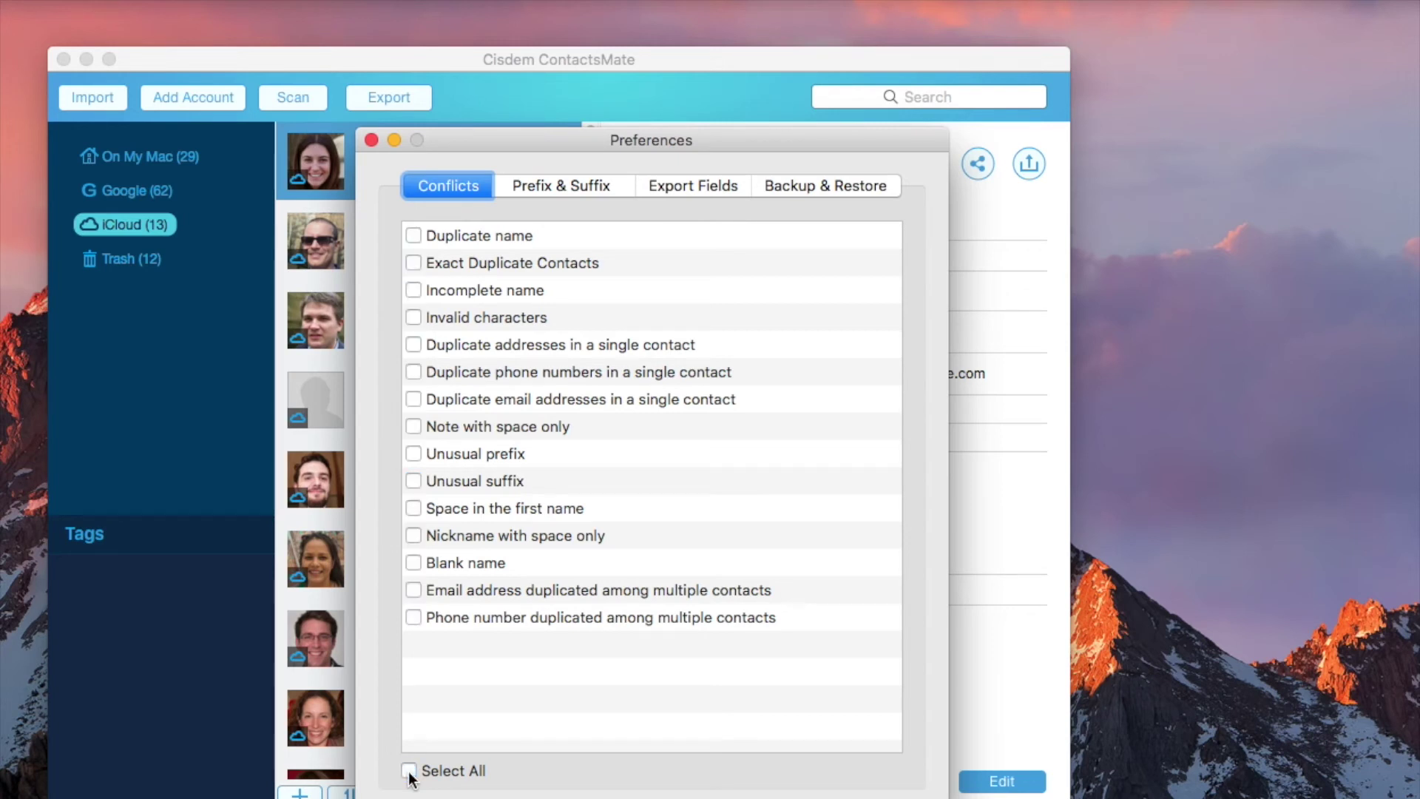
{"action": "left_click", "coordinate": [414, 237]}
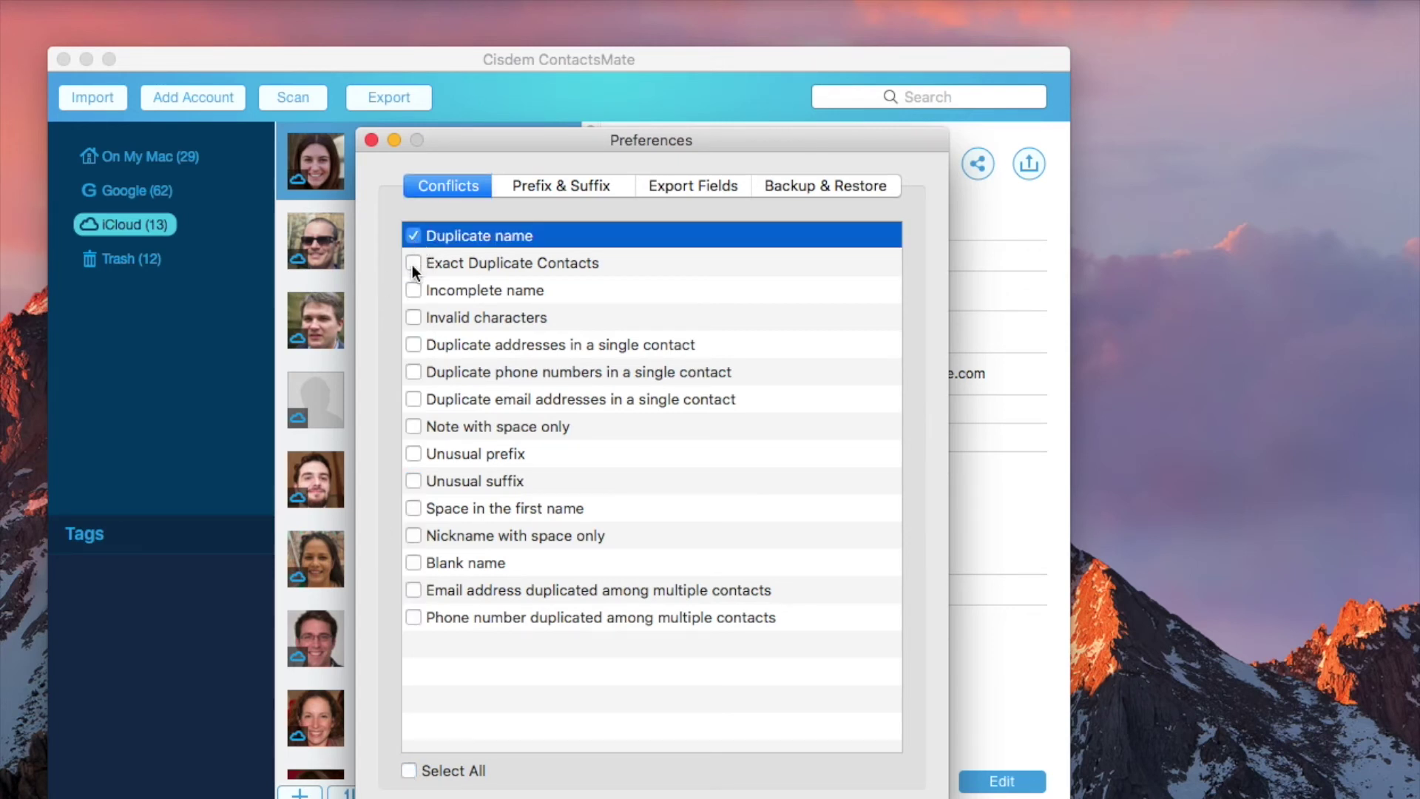
{"action": "left_click", "coordinate": [412, 265]}
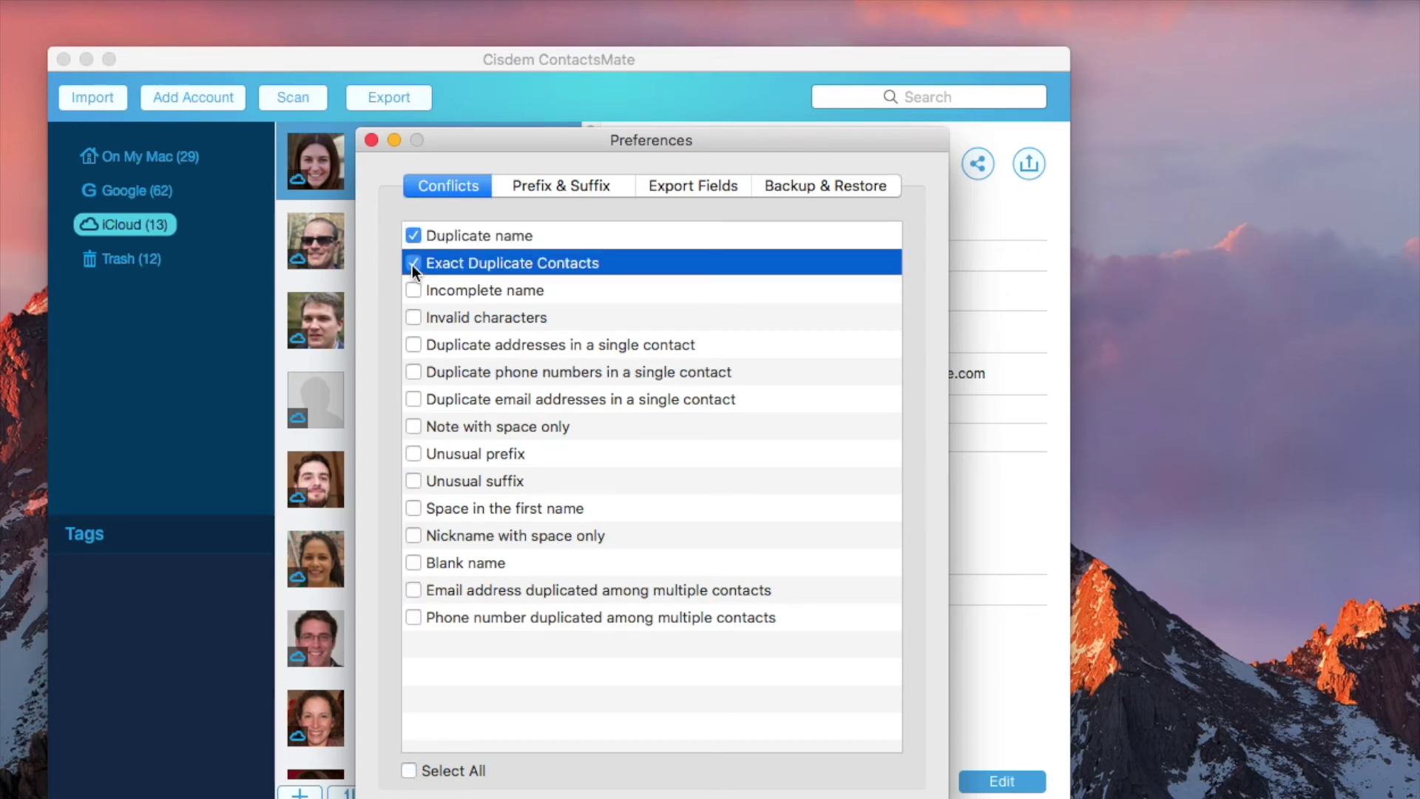
{"action": "left_click", "coordinate": [411, 343]}
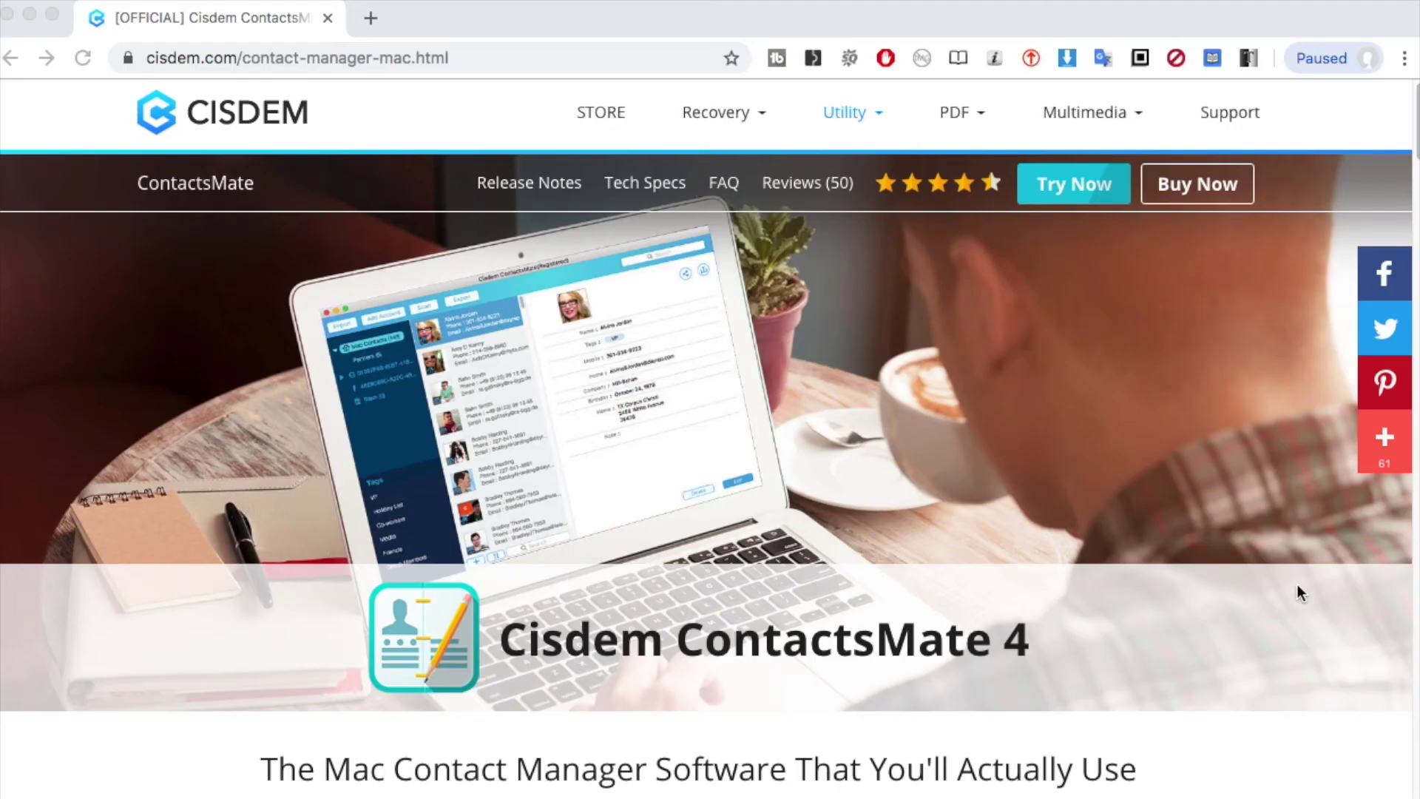
Scroll the ContactsMate 4 product page down to the Free Download and Buy Now buttons and feature bullets
{"action": "scroll", "coordinate": [1299, 591], "scroll_direction": "down", "scroll_amount": 3}
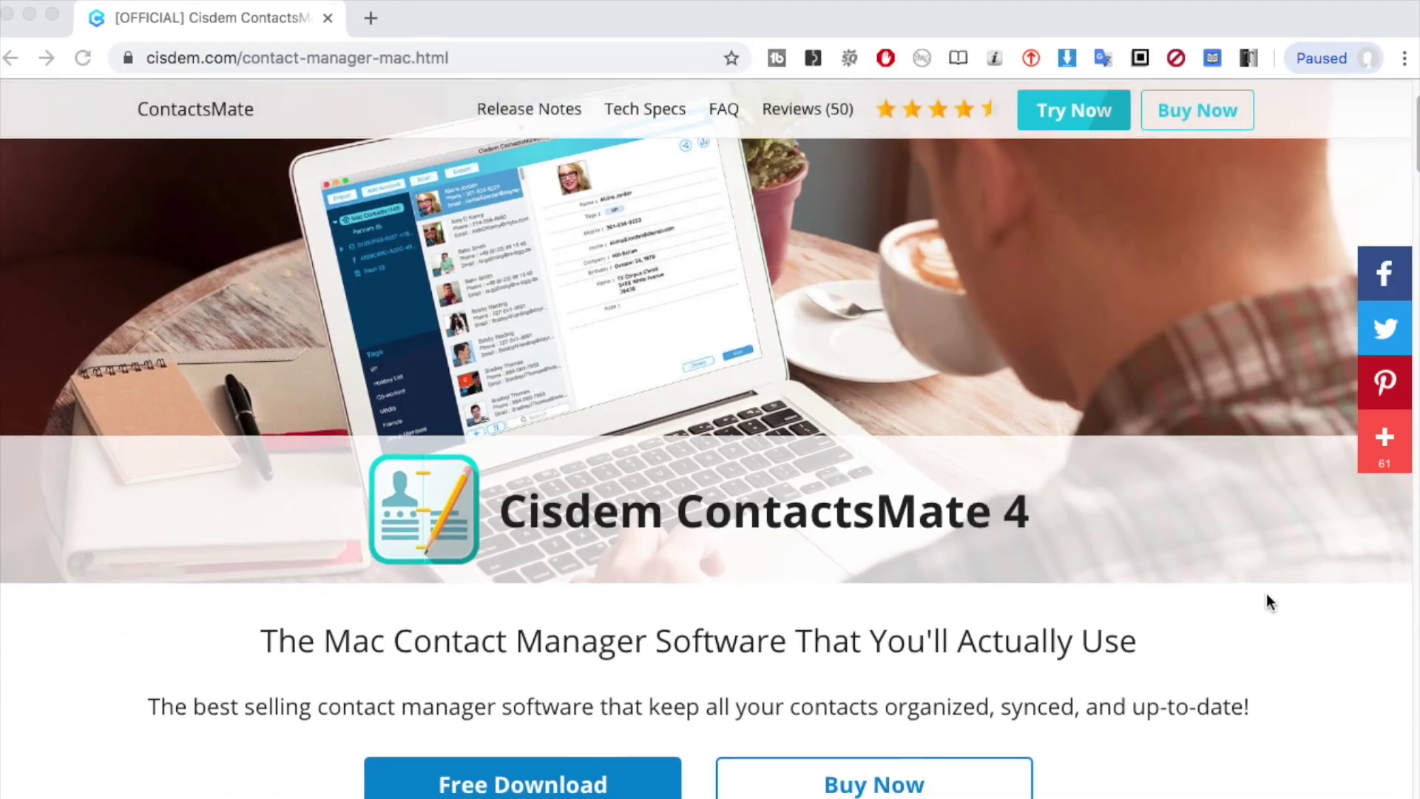
{"action": "scroll", "coordinate": [1266, 595], "scroll_direction": "down", "scroll_amount": 2}
{"action": "scroll", "coordinate": [1267, 596], "scroll_direction": "down", "scroll_amount": 2}
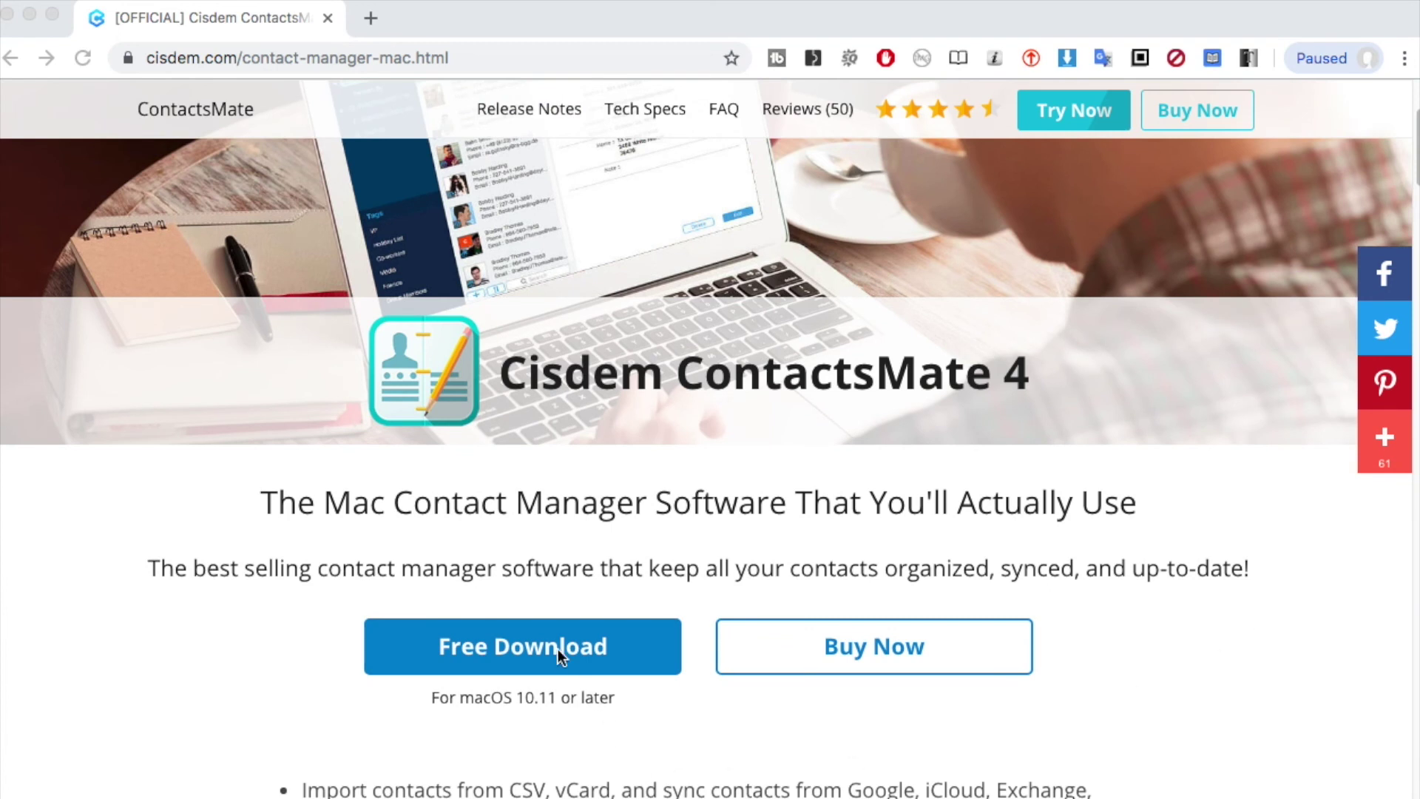
{"action": "scroll", "coordinate": [1296, 634], "scroll_direction": "down", "scroll_amount": 5}
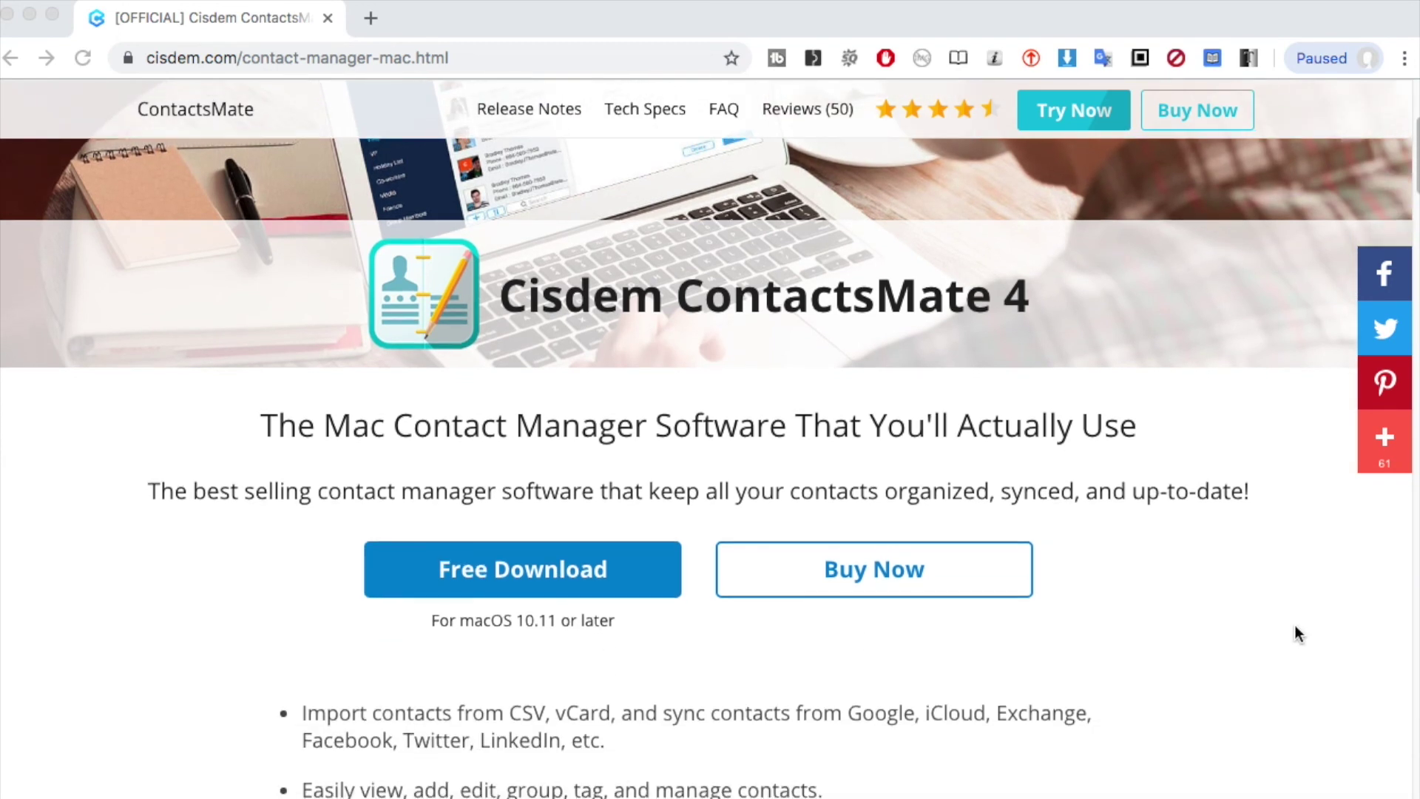